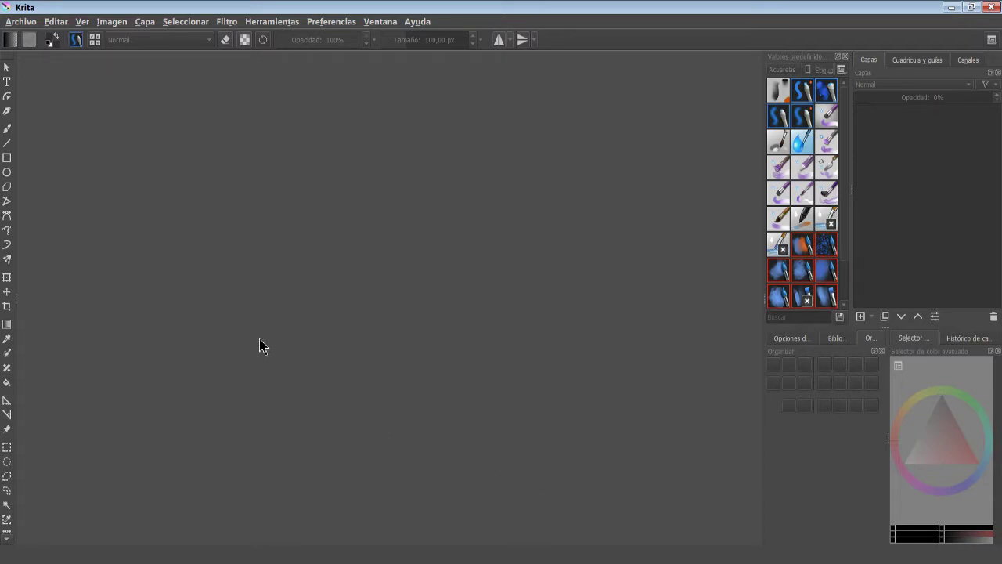
# Open Krita's Archivo menu to reach the file commands.
pyautogui.click(23, 21)
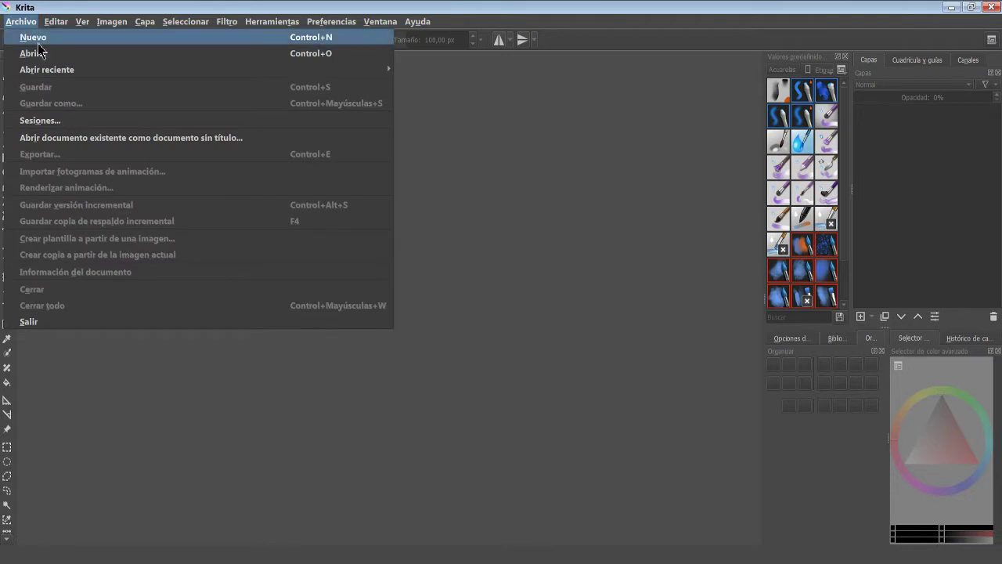
# In Nuevo, browse texture, DSLR, design and comic templates, then list the custom size presets.
pyautogui.click(82, 47)
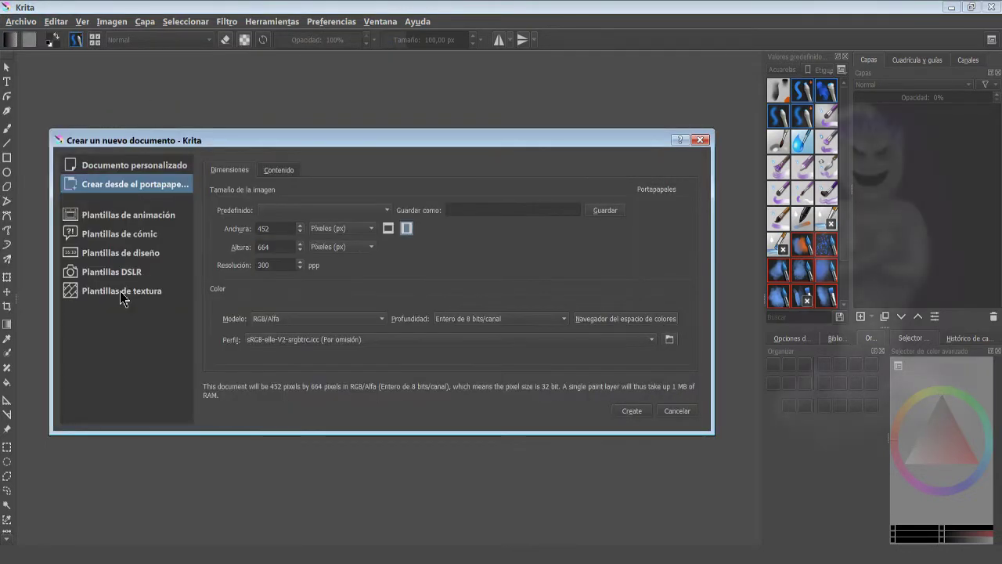
pyautogui.click(123, 296)
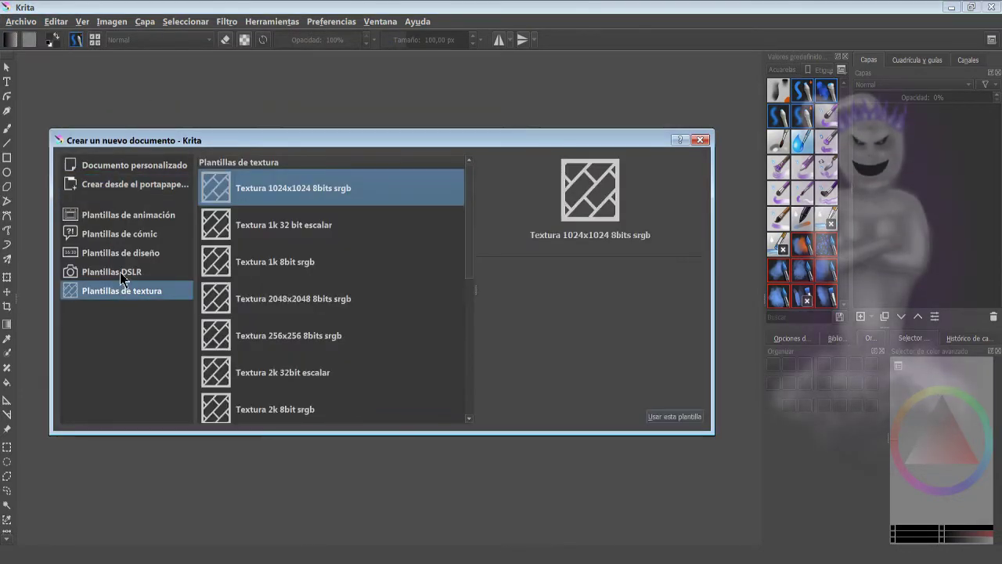
pyautogui.click(123, 273)
pyautogui.click(127, 253)
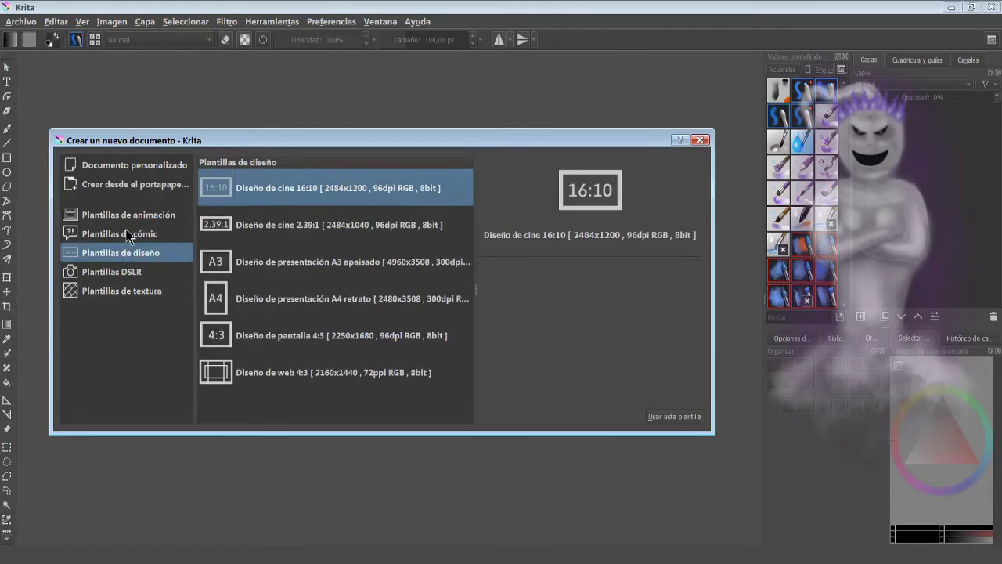
pyautogui.click(127, 233)
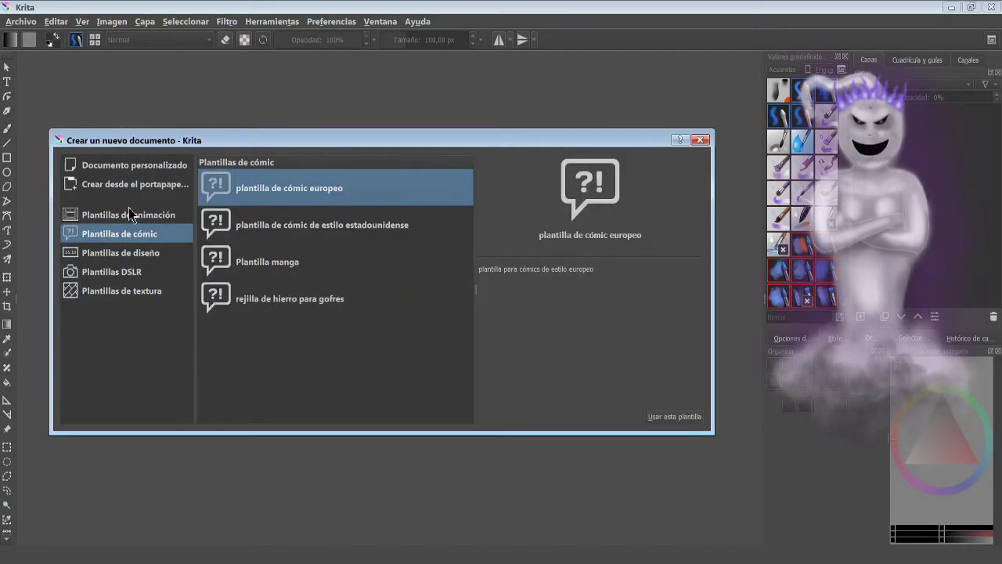
pyautogui.click(135, 184)
pyautogui.click(329, 210)
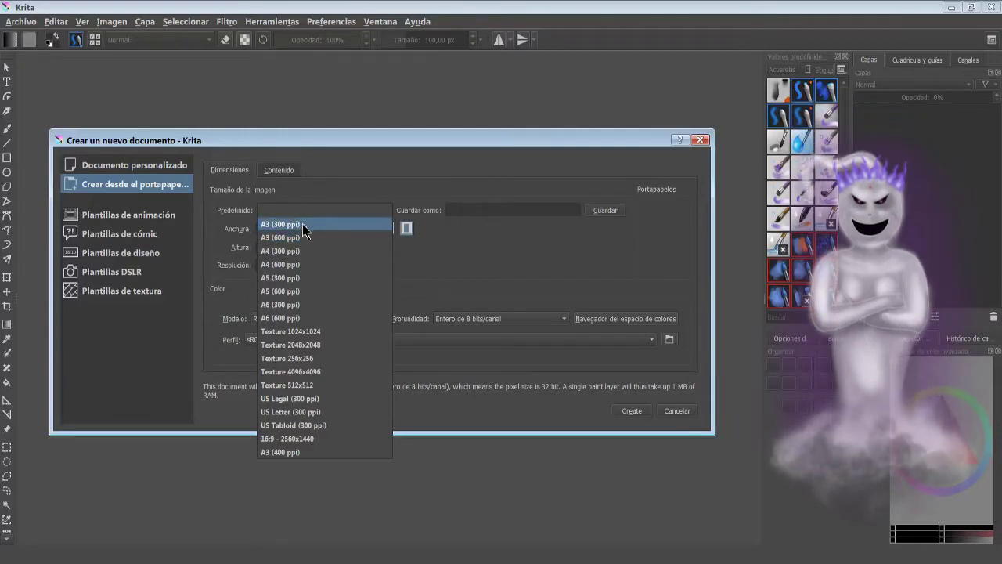
# Choose the A3 (300 ppi) size preset and enter 43 in the width field.
pyautogui.click(302, 224)
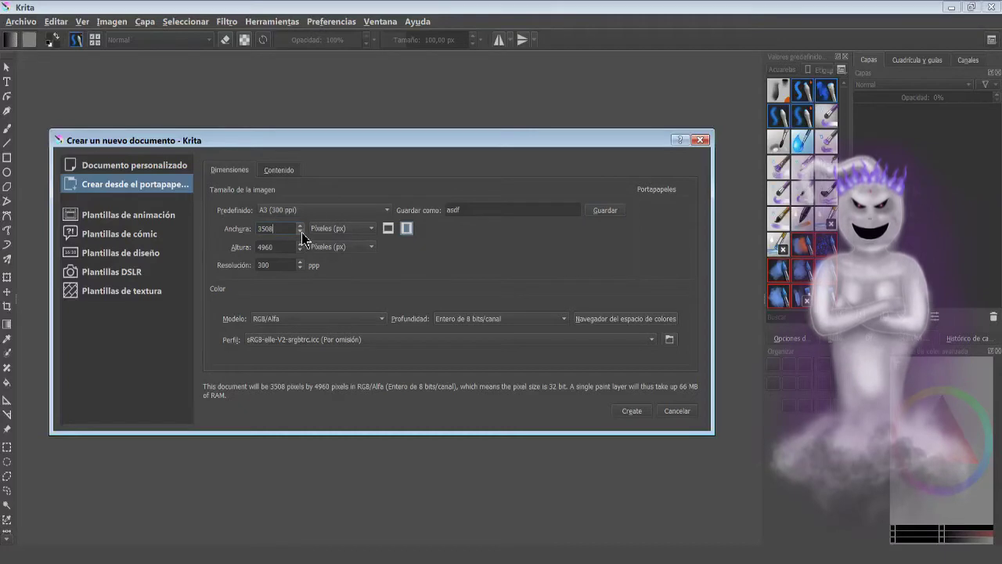
pyautogui.write('43')
pyautogui.click(280, 268)
# Keep RGB/Alfa as the colour model and 8-bit integer channel depth.
pyautogui.click(351, 319)
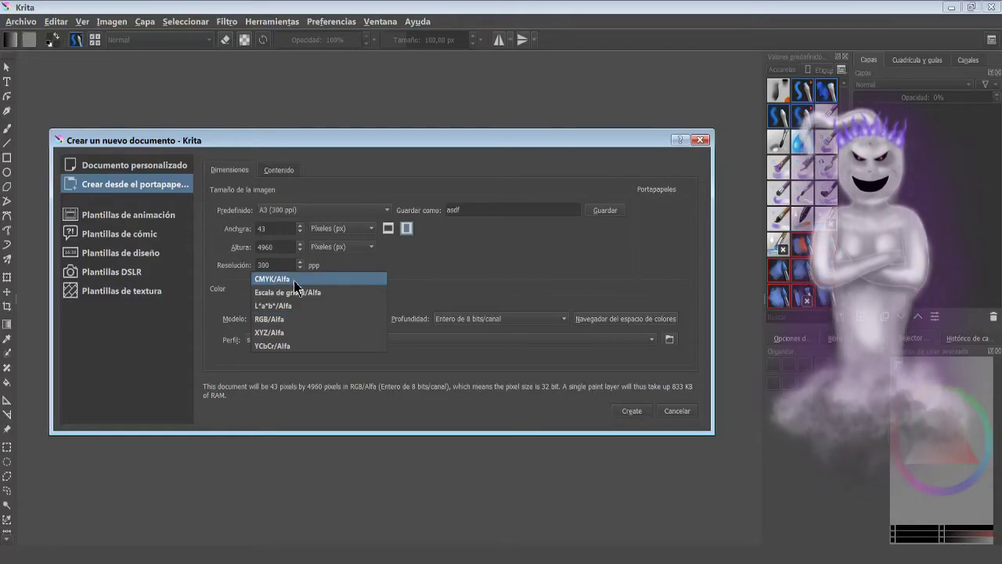
pyautogui.click(290, 325)
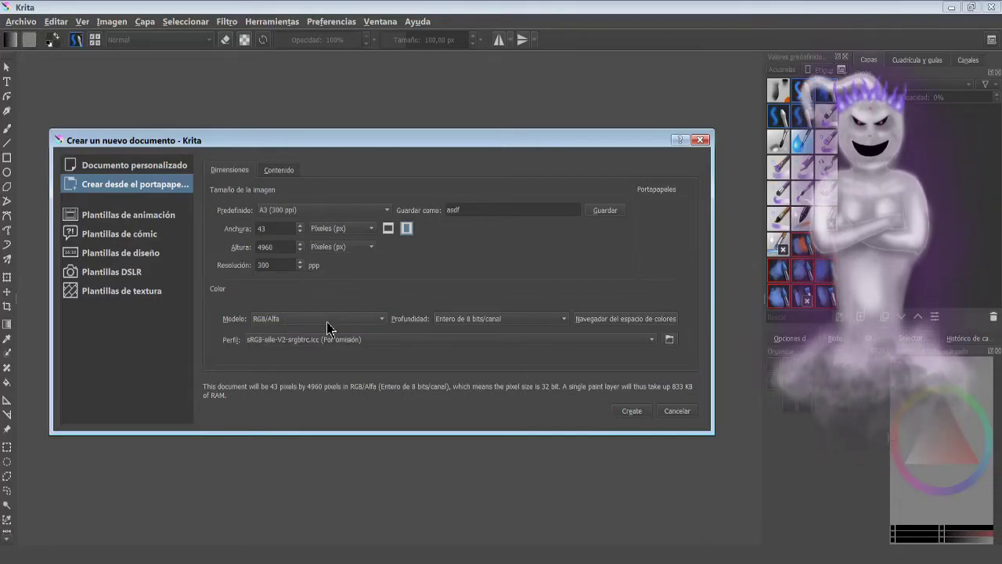
pyautogui.click(317, 318)
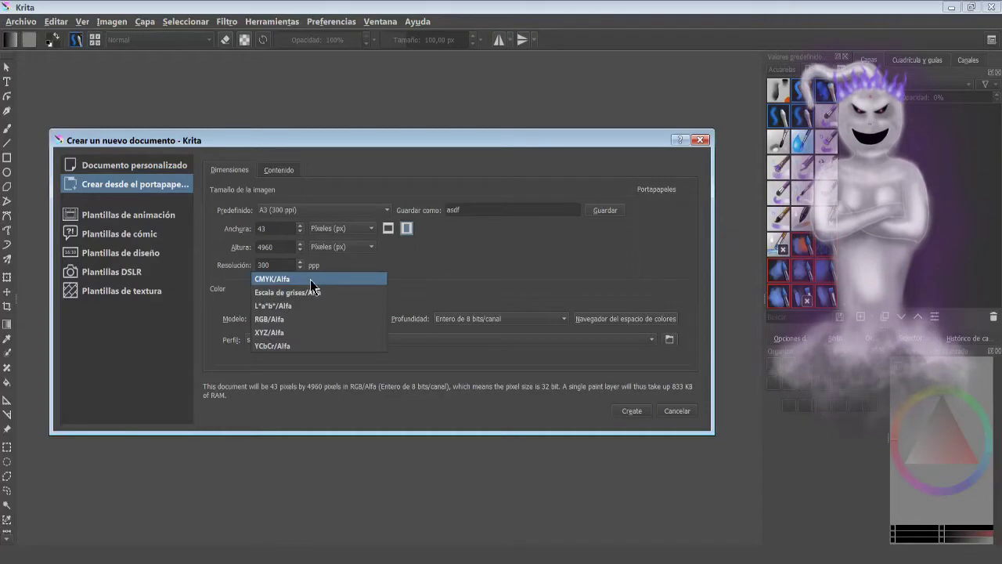
pyautogui.press('Escape')
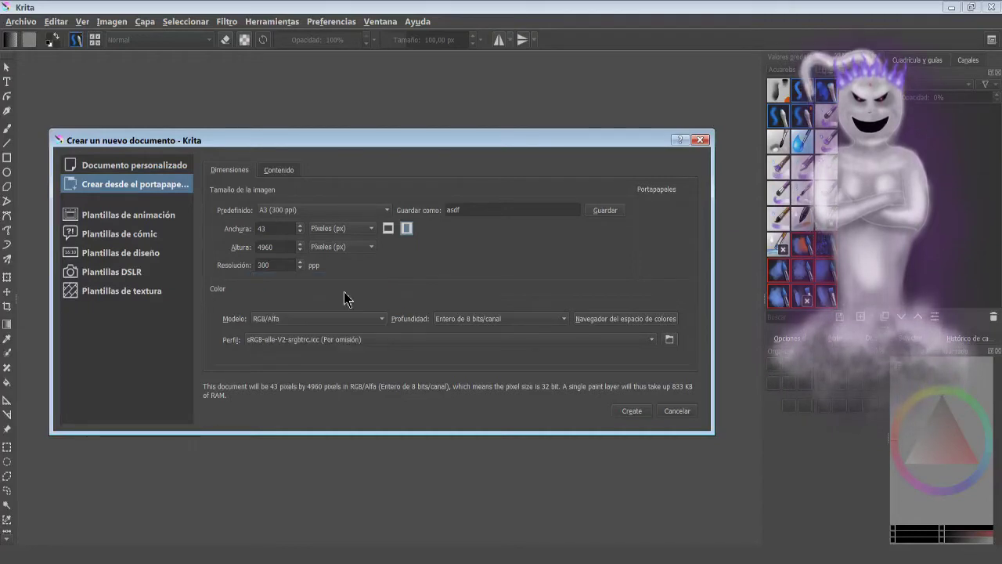
pyautogui.click(501, 319)
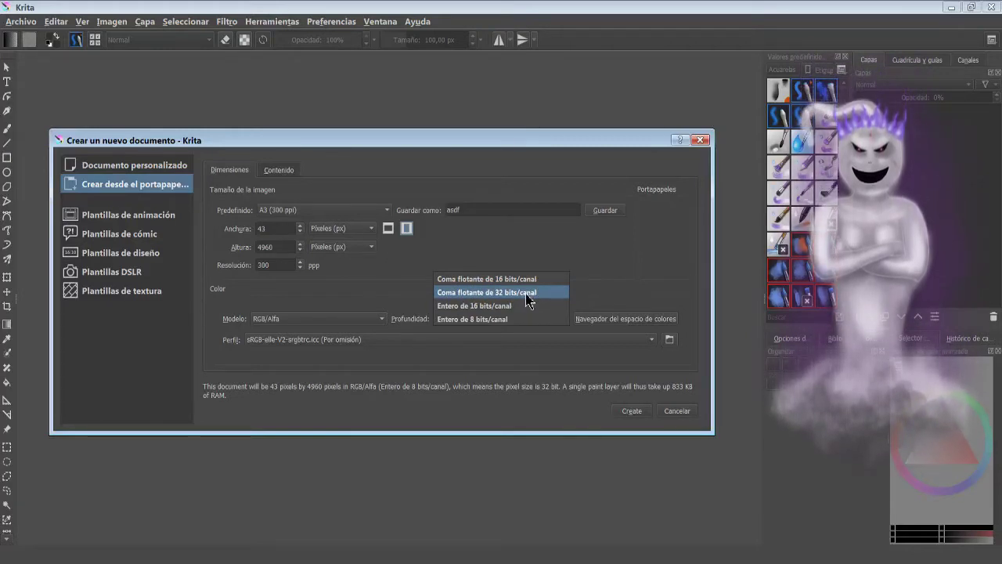
pyautogui.click(496, 320)
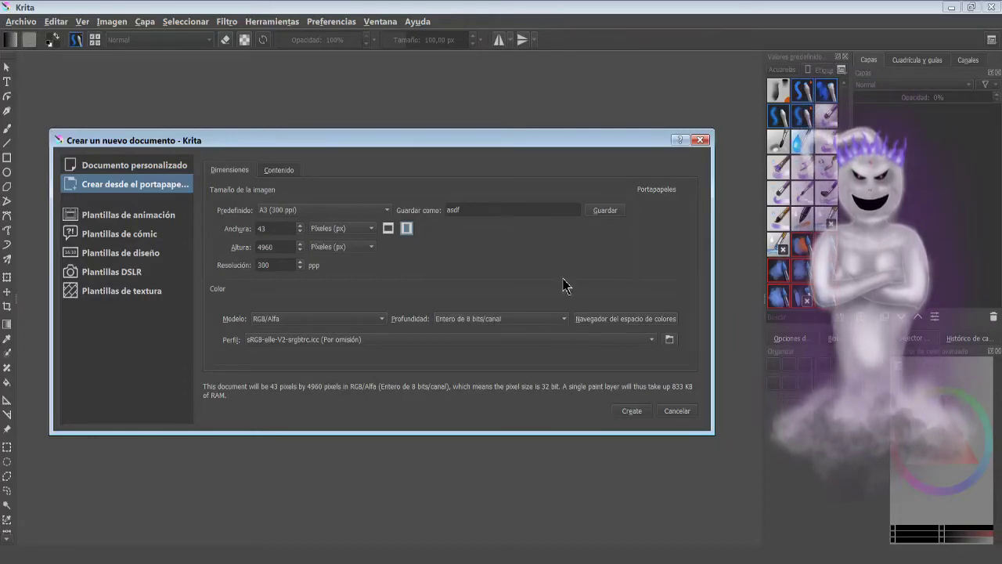
# Keep the default sRGB profile, cancel the profile installer, and start naming the document 'pr'.
pyautogui.click(376, 340)
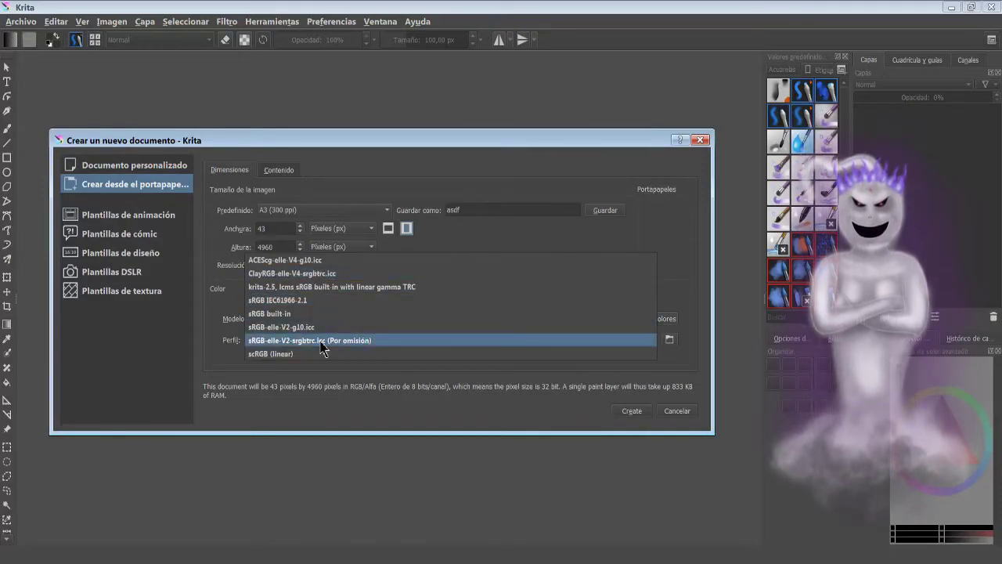
pyautogui.click(321, 342)
pyautogui.click(669, 339)
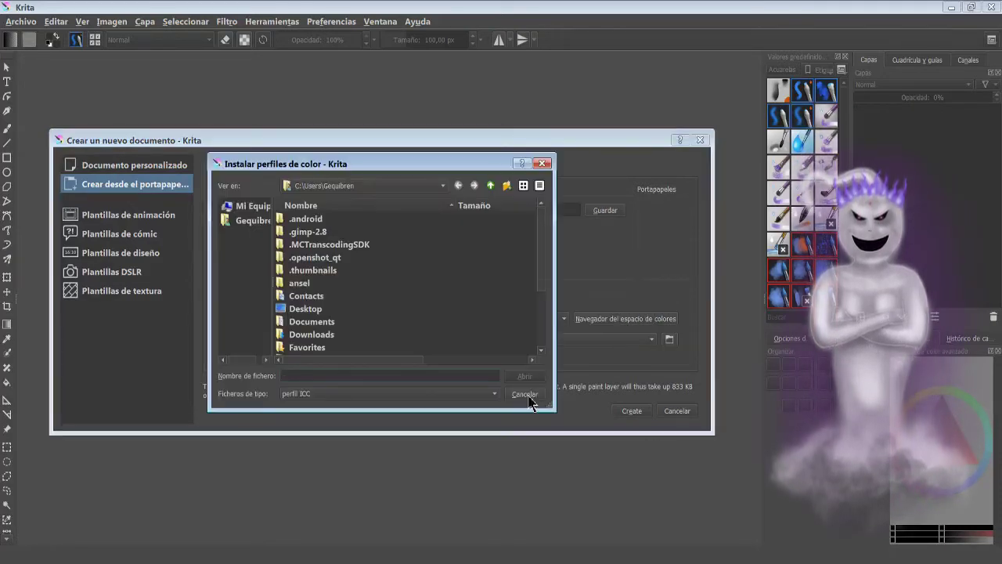
pyautogui.click(526, 394)
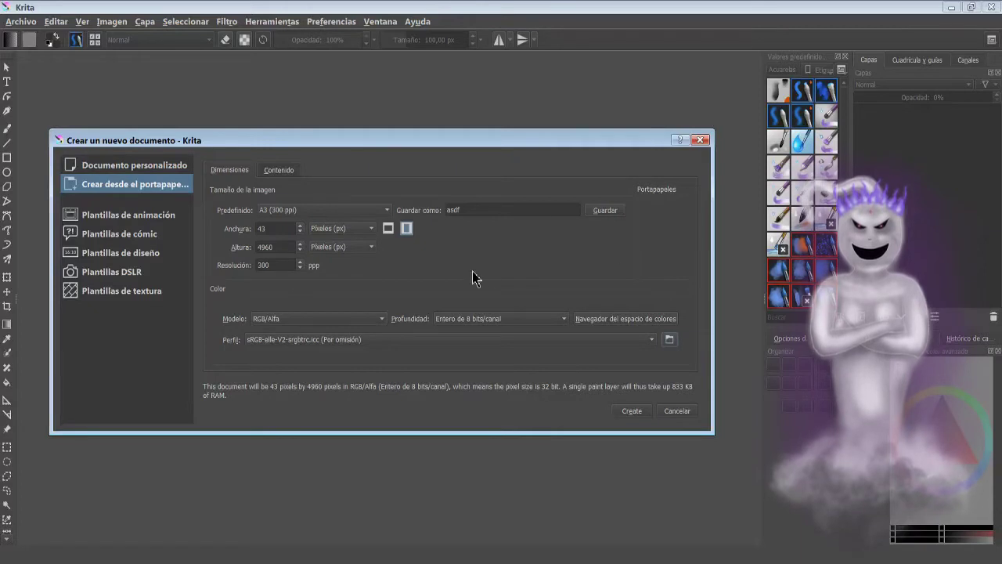
pyautogui.click(274, 170)
pyautogui.write('prueba')
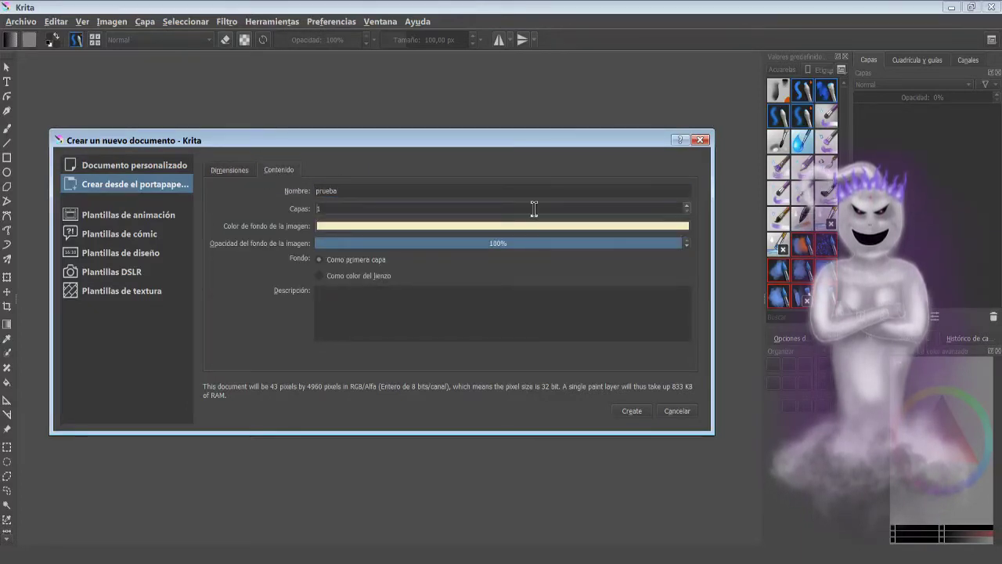
# Set the layer count to 2 and keep the cream background colour.
pyautogui.click(687, 206)
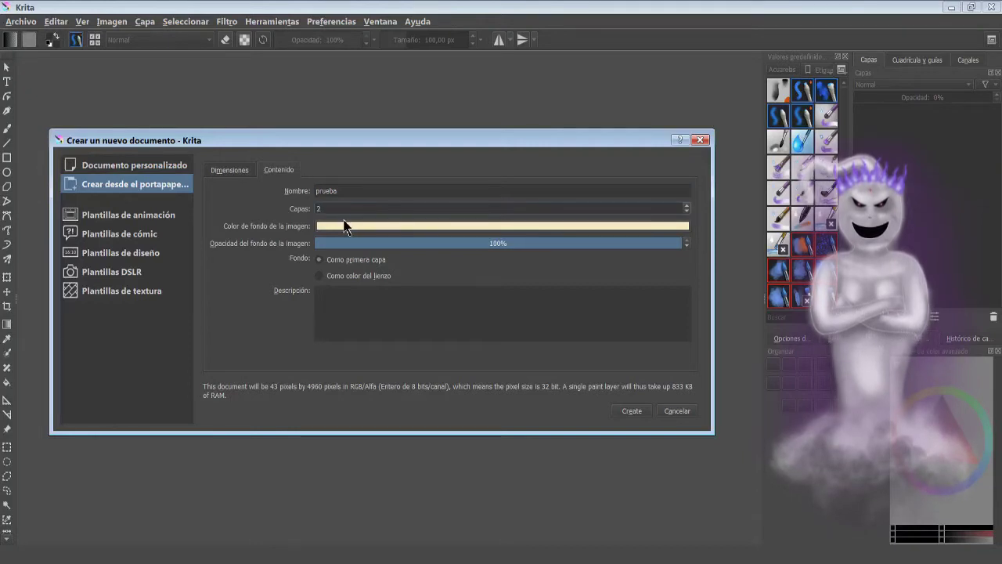
pyautogui.click(386, 226)
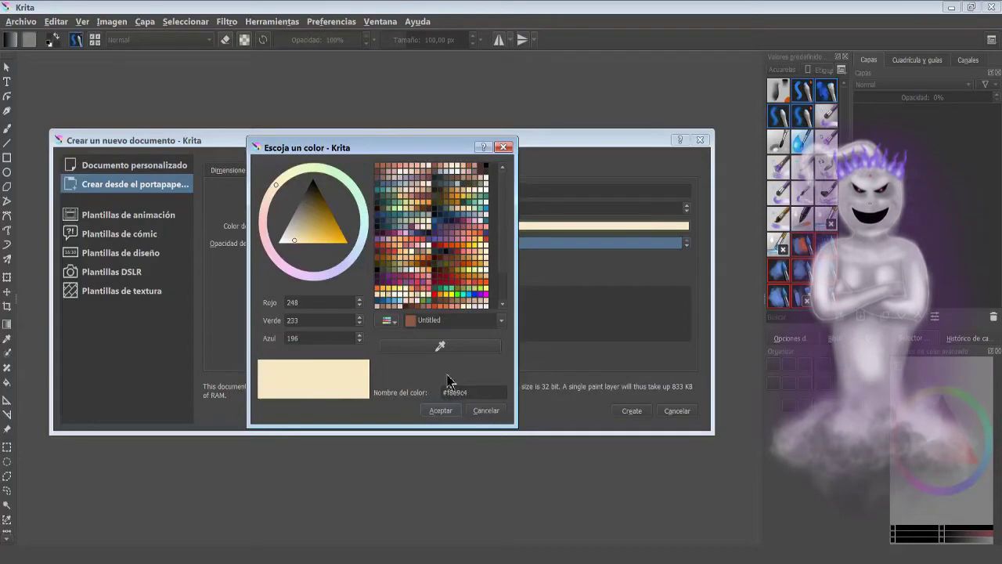
pyautogui.click(475, 408)
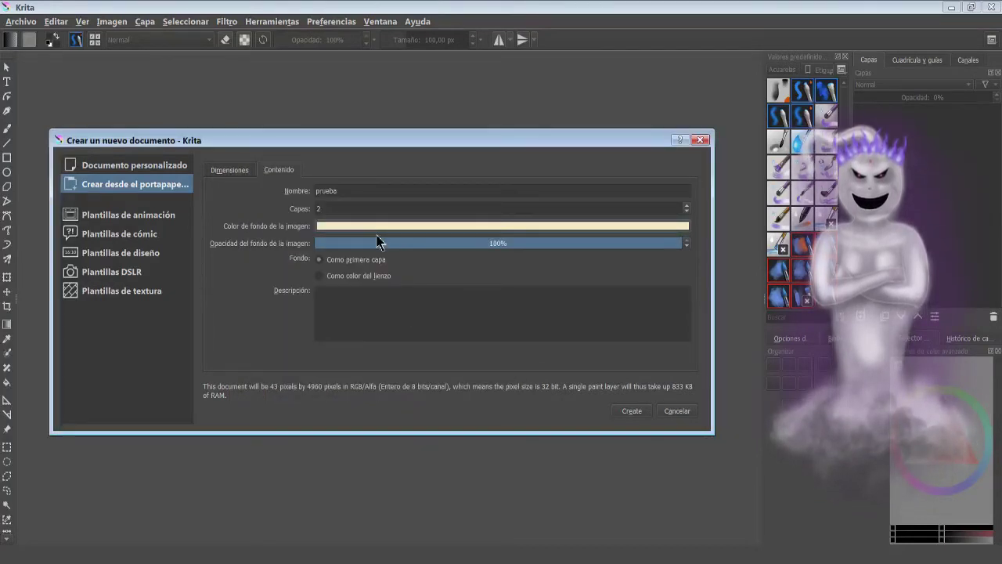
# Add the description 'sdfgd', return to Dimensiones, and create the A3 document.
pyautogui.click(385, 307)
pyautogui.write('sdfgd')
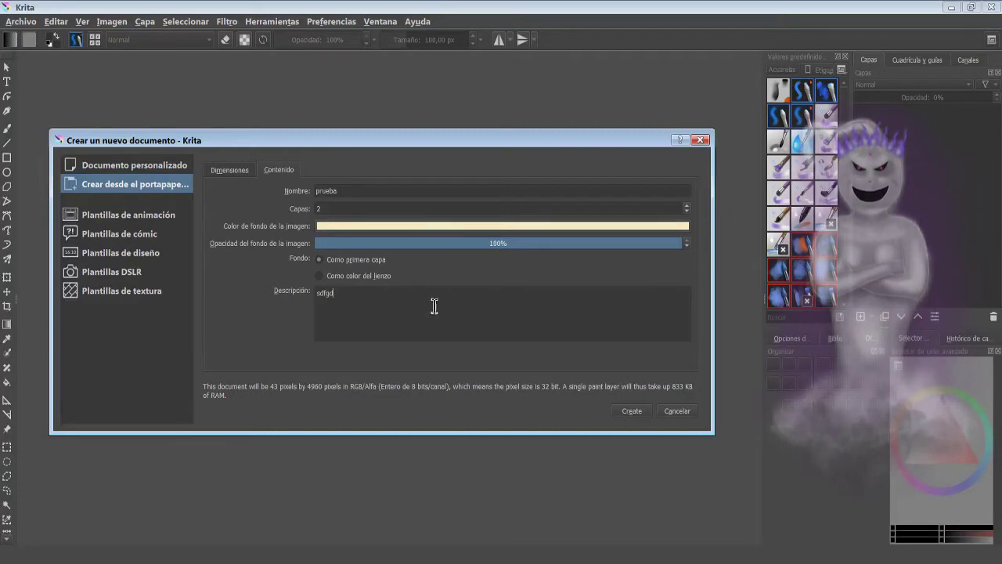
pyautogui.click(231, 170)
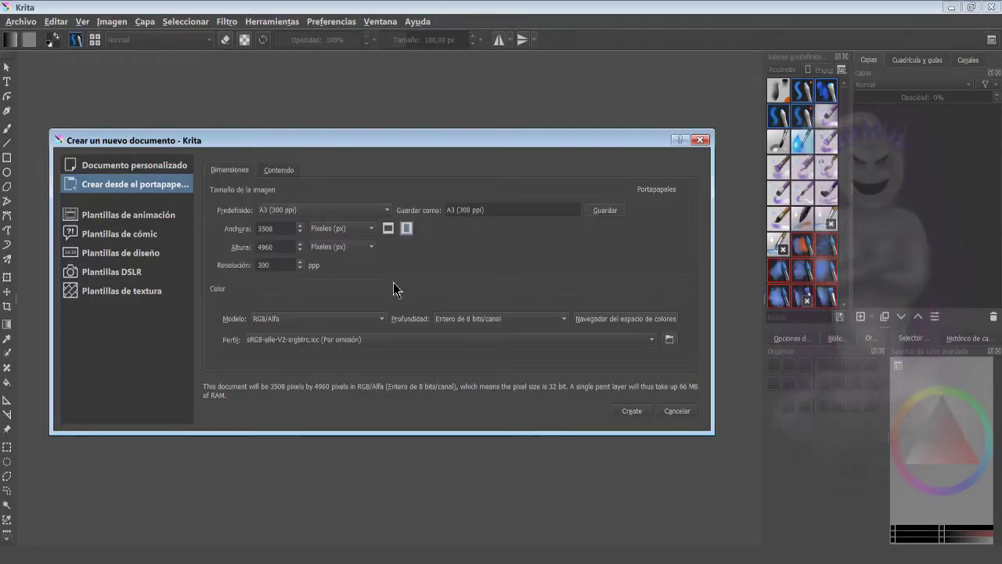
pyautogui.click(636, 411)
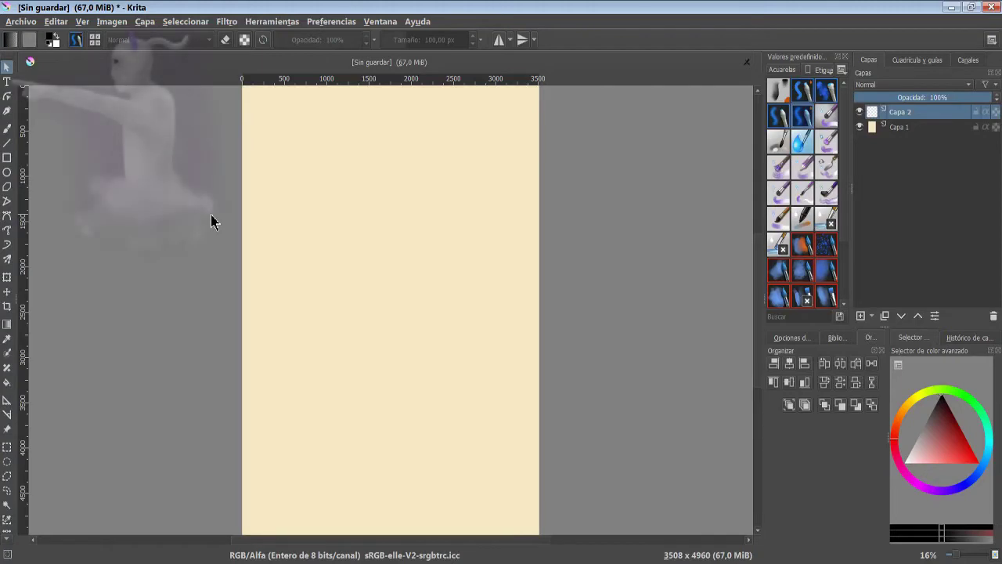
# Draw a text box near the top left and enter 'mkgkljgljk' onto the canvas.
pyautogui.click(7, 85)
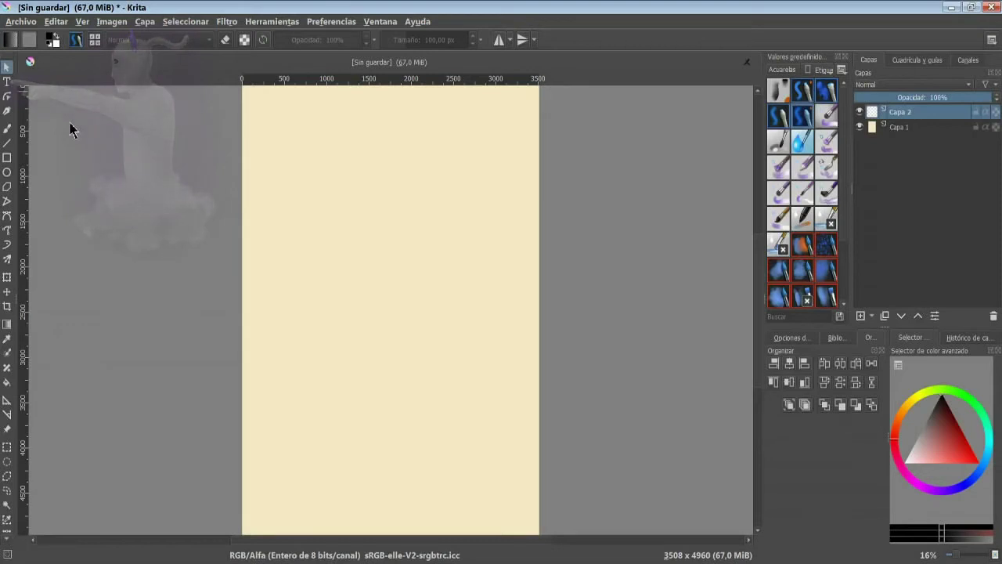
pyautogui.click(6, 81)
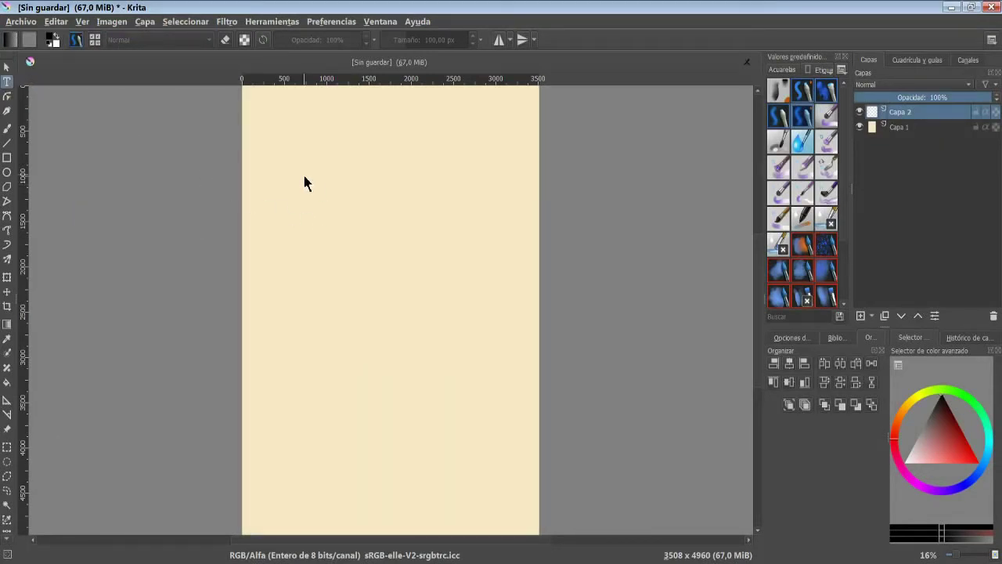
pyautogui.moveTo(265, 145); pyautogui.dragTo(415, 276)
pyautogui.moveTo(516, 298); pyautogui.dragTo(520, 303)
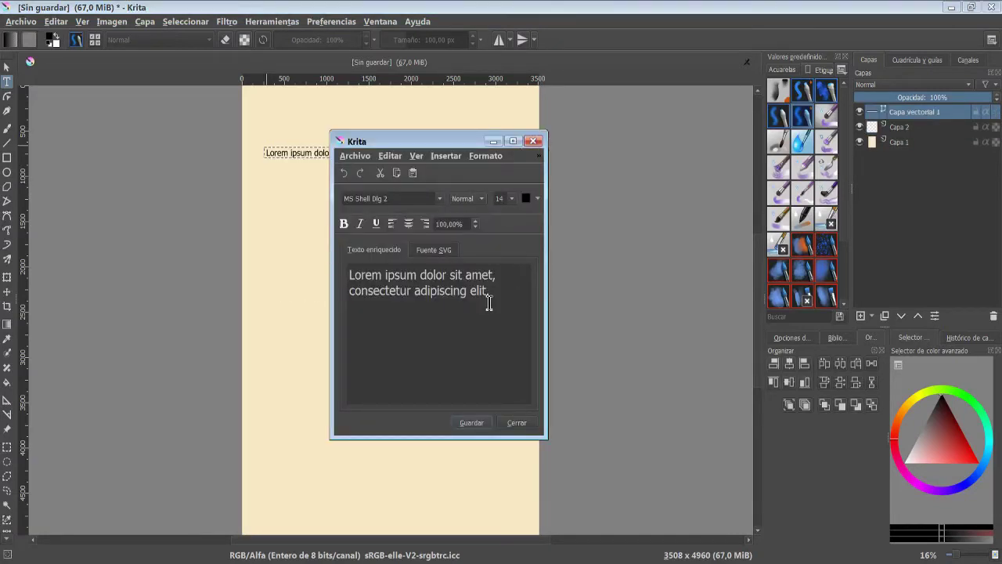
pyautogui.write('mkgkljgljk')
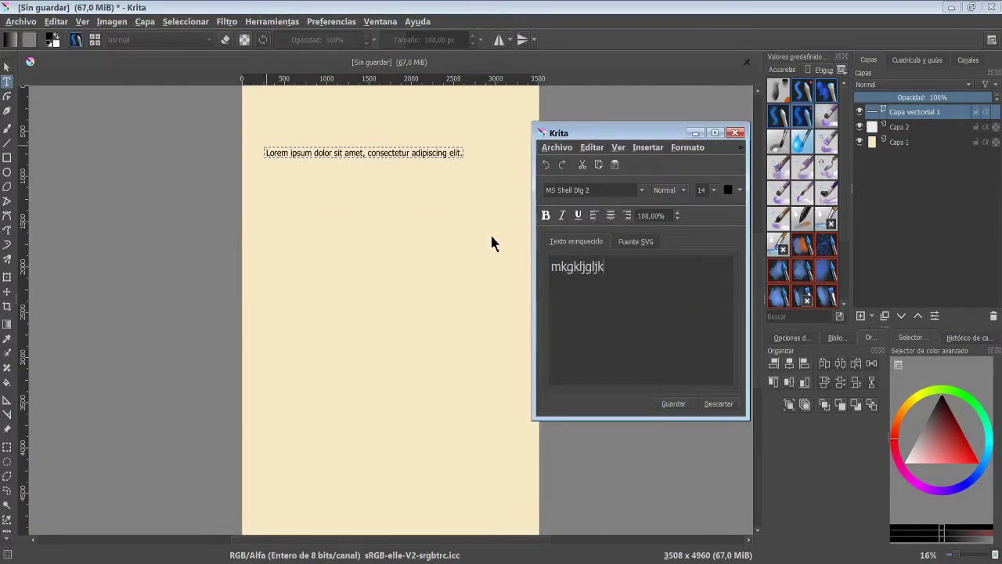
pyautogui.click(674, 404)
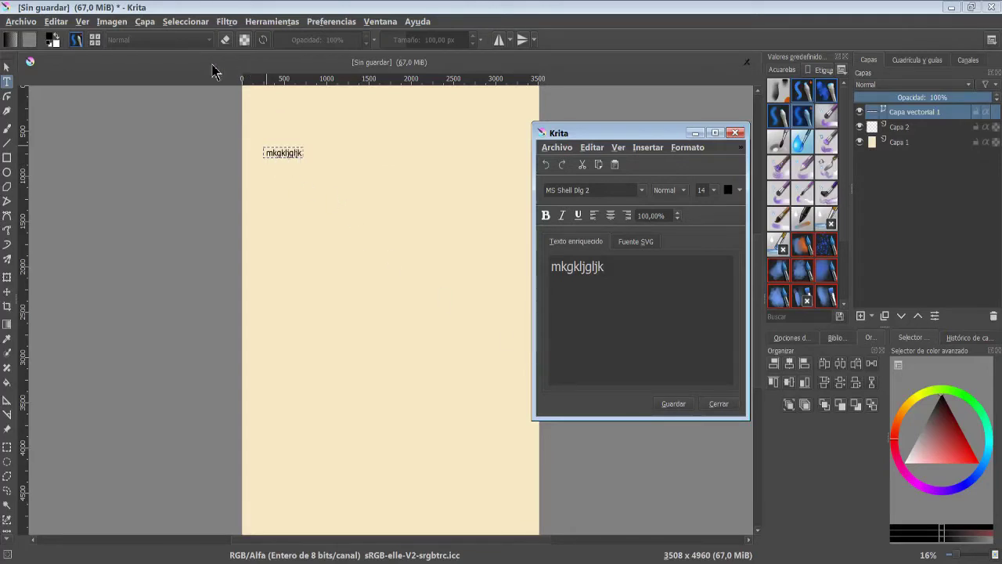
# Select all the text and make it bold and italic.
pyautogui.hotkey('ctrl', 'a')
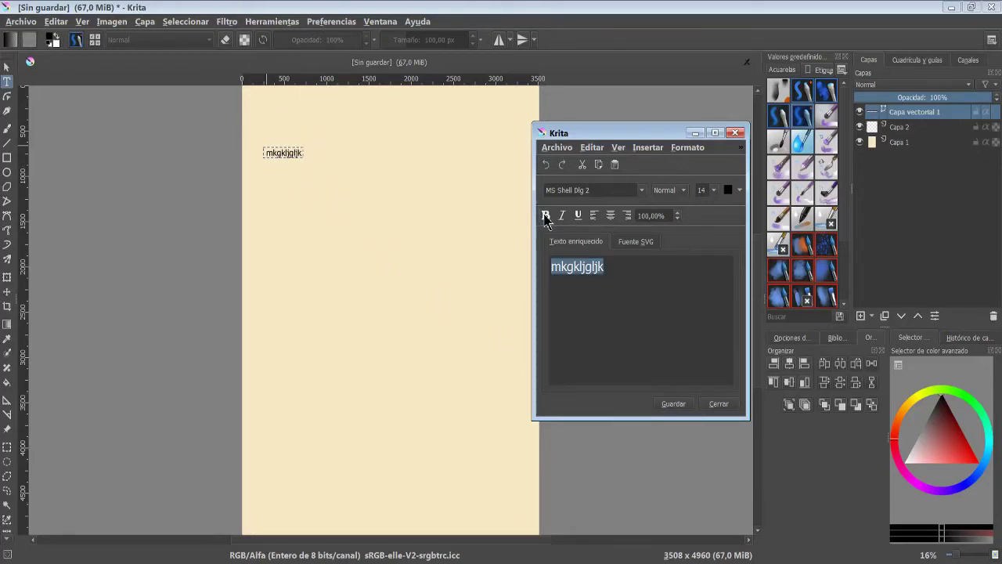
pyautogui.click(545, 215)
pyautogui.click(561, 215)
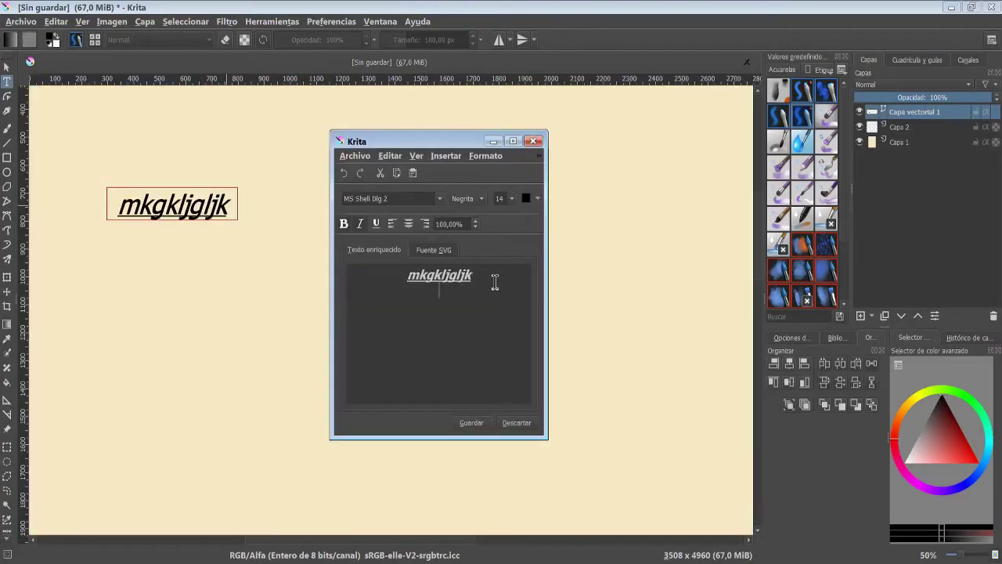
# Add the second line 'dxfghdfg' and raise the line spacing to 170%.
pyautogui.write('dxfghdfg')
pyautogui.click(470, 422)
pyautogui.moveTo(494, 321); pyautogui.dragTo(419, 249)
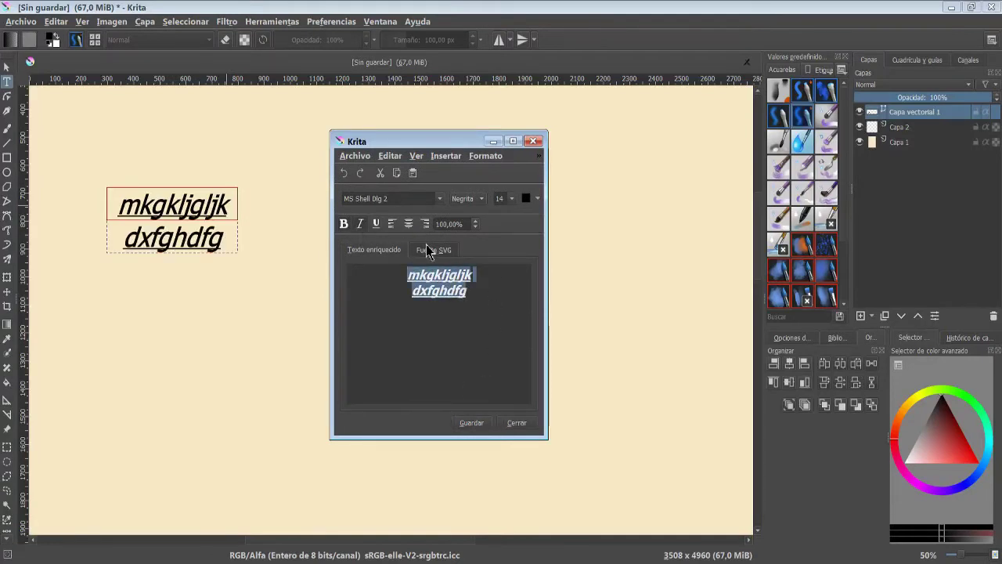
pyautogui.click(475, 221)
pyautogui.click(476, 222)
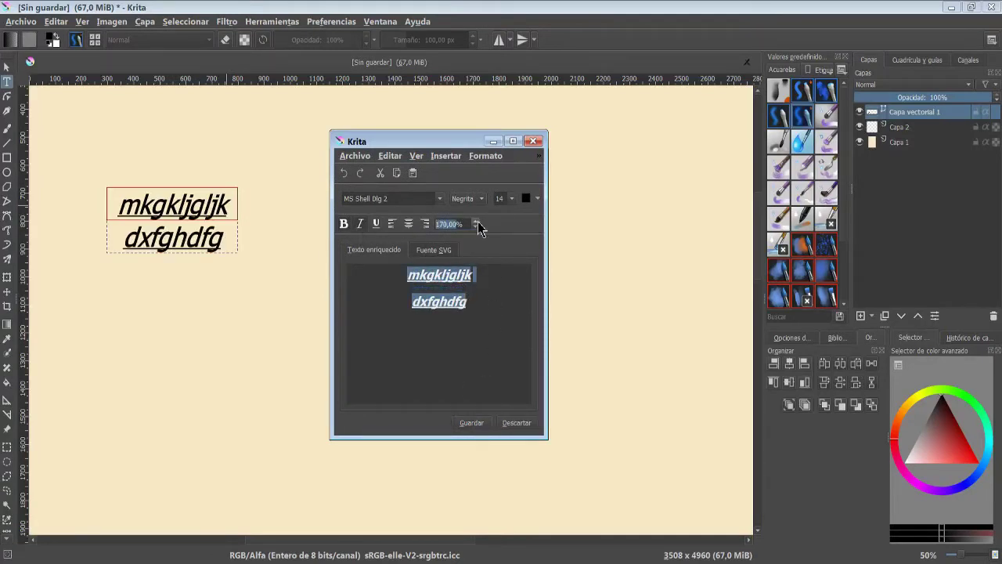
pyautogui.click(475, 427)
# Set the text size to 24 and colour it orange.
pyautogui.click(511, 199)
pyautogui.click(503, 278)
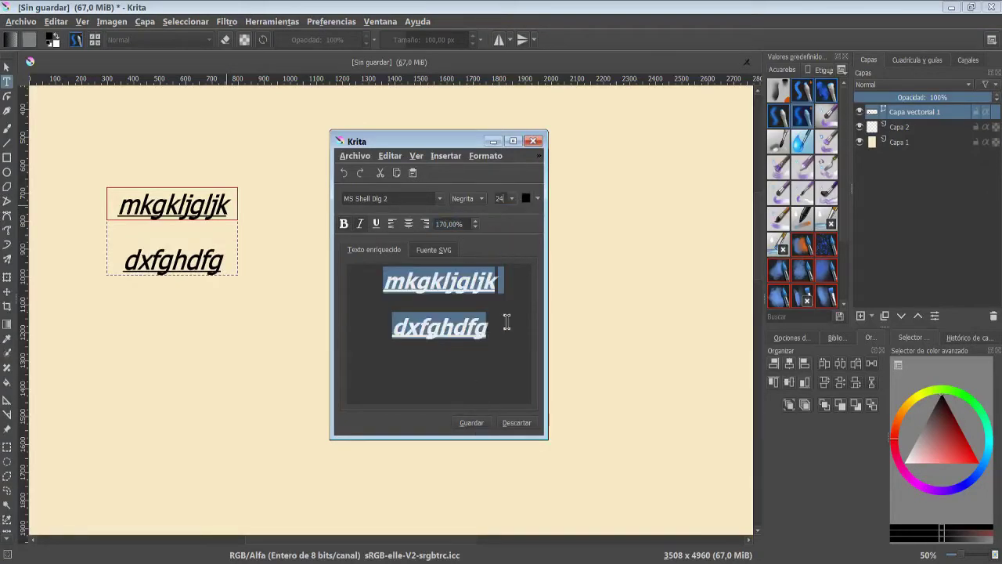
pyautogui.click(475, 429)
pyautogui.click(538, 198)
pyautogui.click(538, 317)
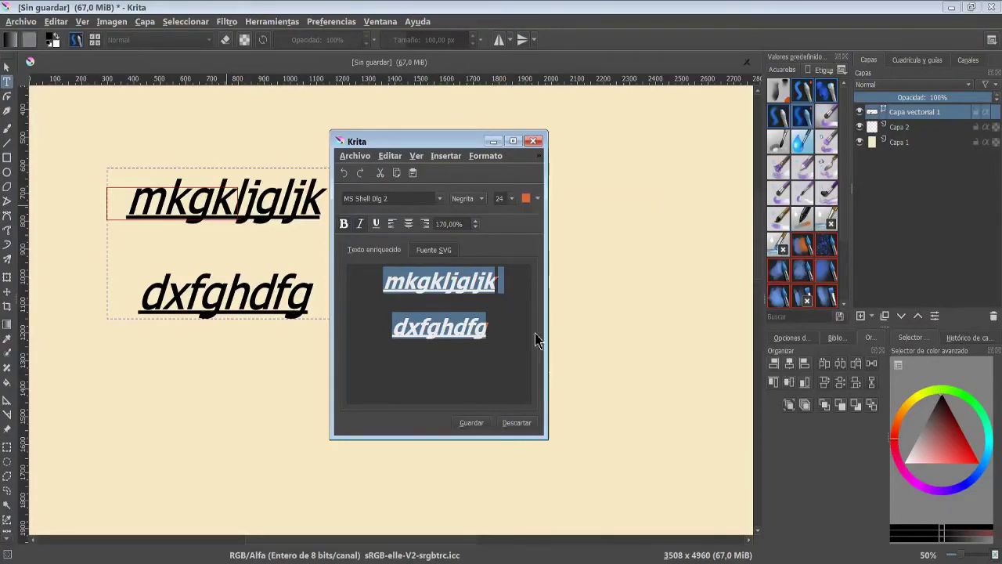
pyautogui.click(473, 423)
# Change the text font to Dotum and apply it to the canvas.
pyautogui.moveTo(458, 141); pyautogui.dragTo(527, 140)
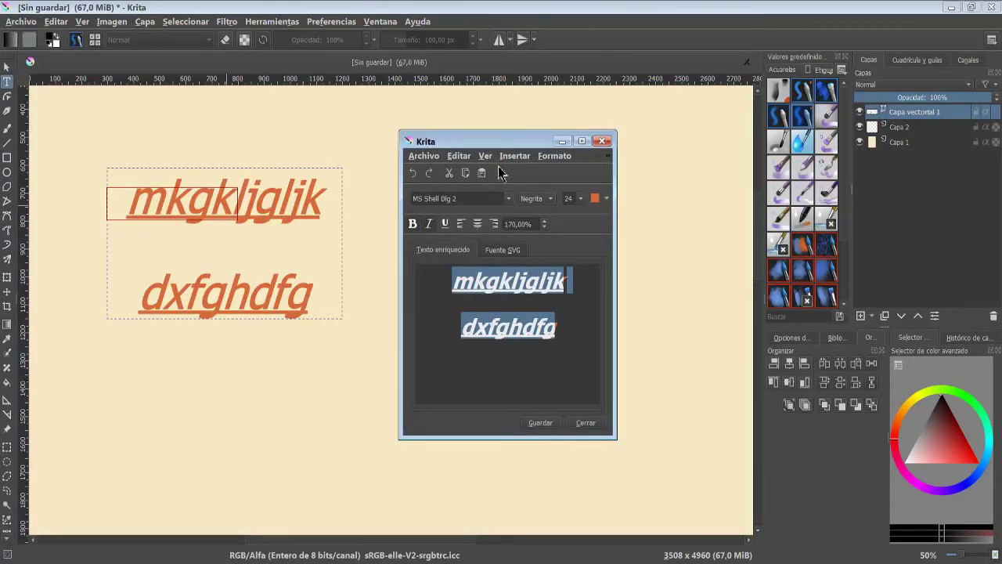
pyautogui.click(490, 202)
pyautogui.scroll(2, 462, 243)
pyautogui.scroll(3, 462, 243)
pyautogui.scroll(8, 462, 249)
pyautogui.click(462, 243)
pyautogui.click(544, 425)
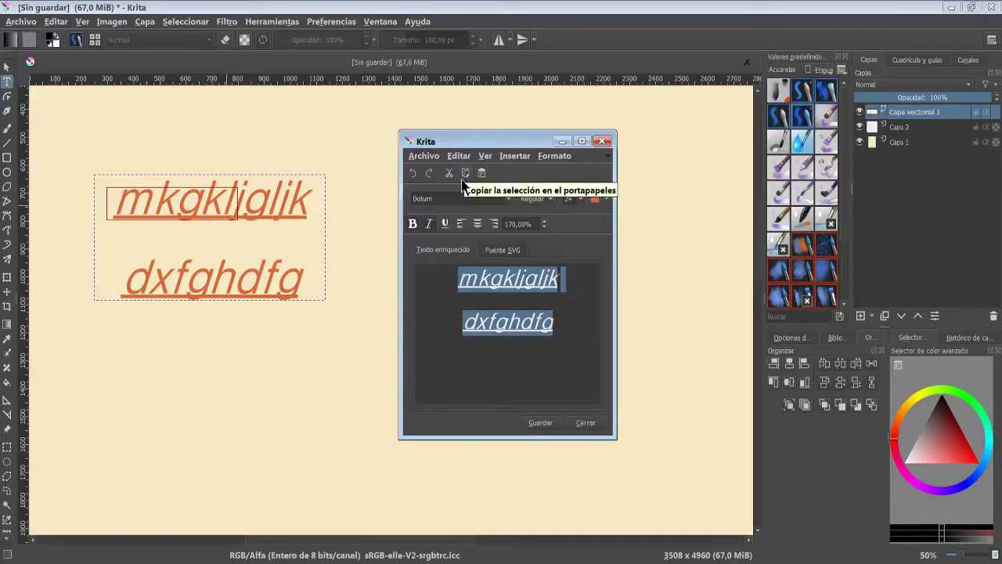
# Undo then redo the font change, keeping the text in regular Dotum.
pyautogui.click(414, 178)
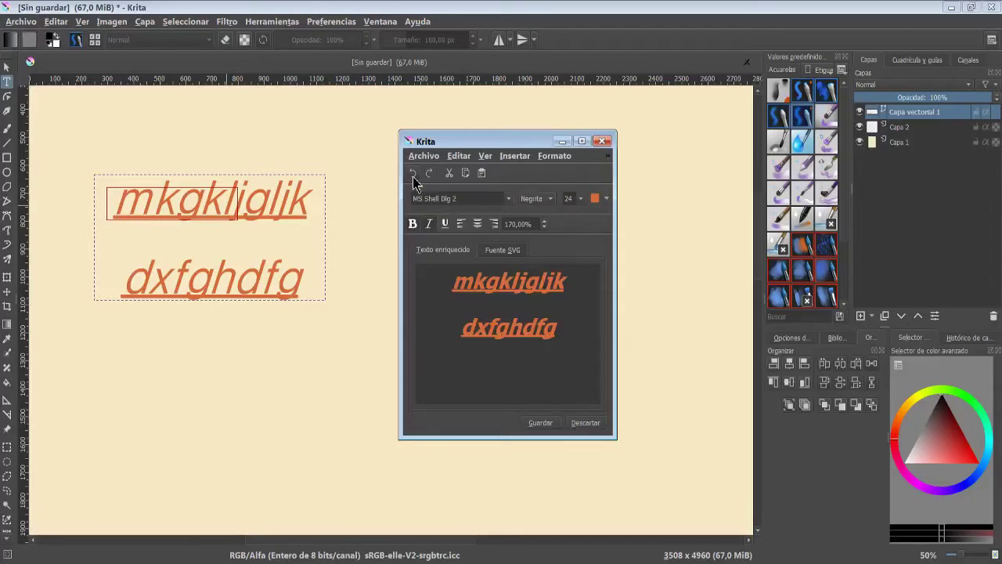
pyautogui.click(526, 423)
pyautogui.click(430, 174)
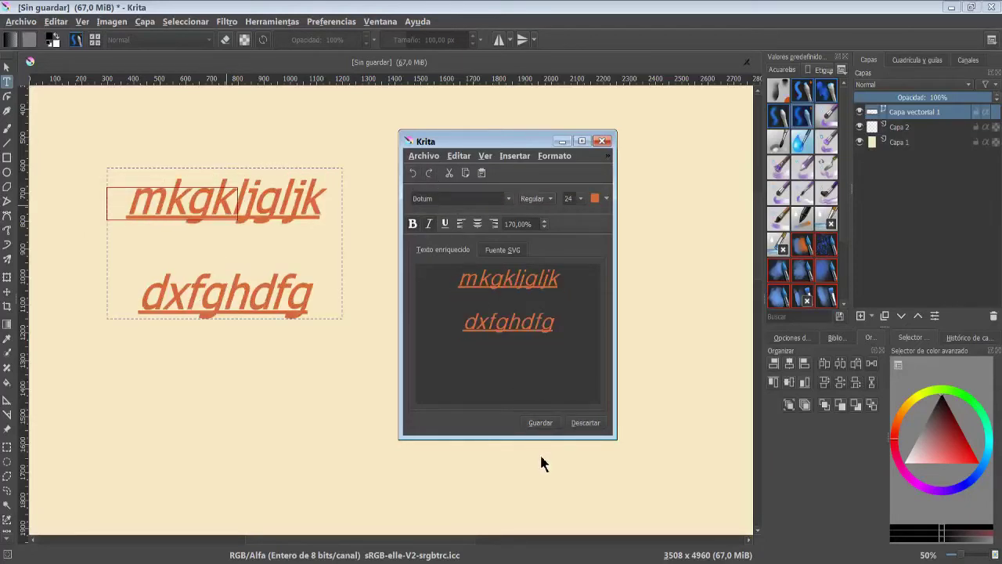
pyautogui.click(540, 424)
pyautogui.click(423, 156)
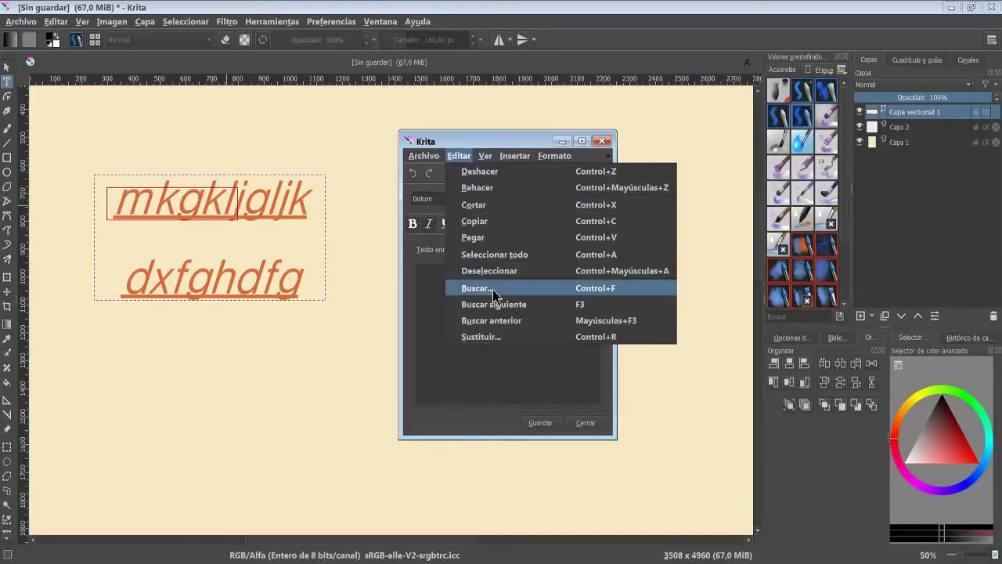
# Try the search box, close it, and type a third line 'aaa'.
pyautogui.click(494, 288)
pyautogui.moveTo(507, 260); pyautogui.dragTo(647, 189)
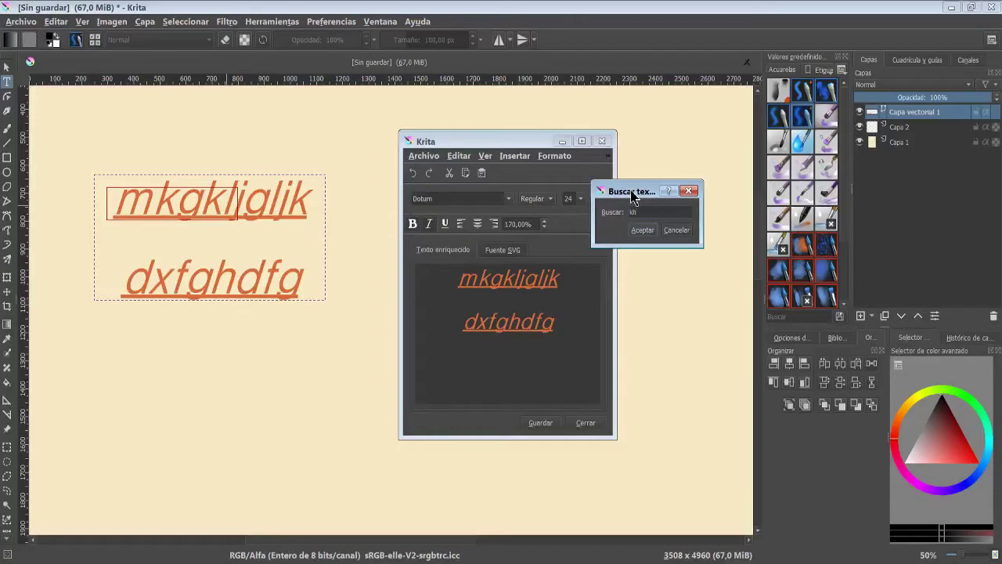
pyautogui.press('Return')
pyautogui.press('Return')
pyautogui.write('aaa')
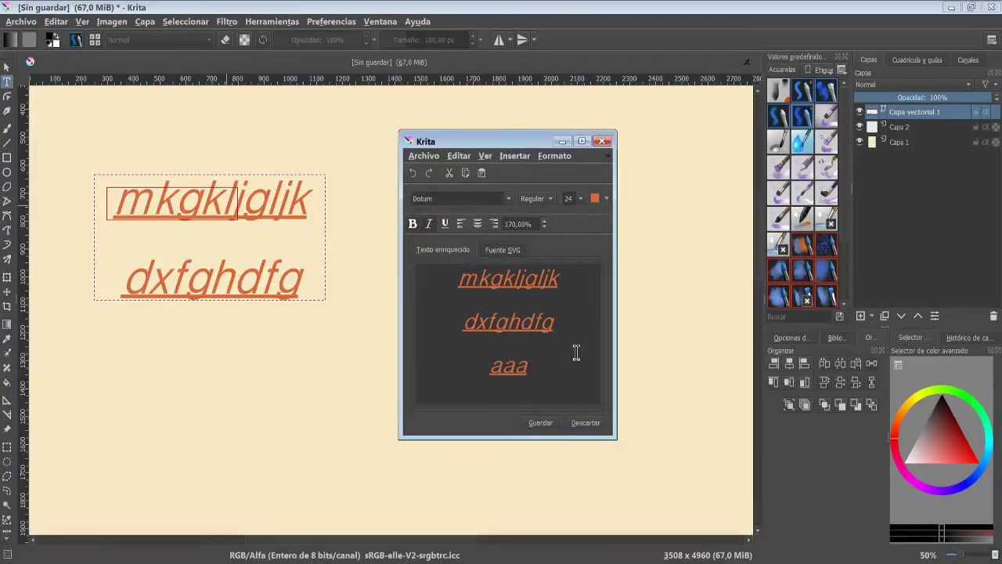
# Search the text for 'dxfghdf' and dismiss the search box.
pyautogui.click(459, 157)
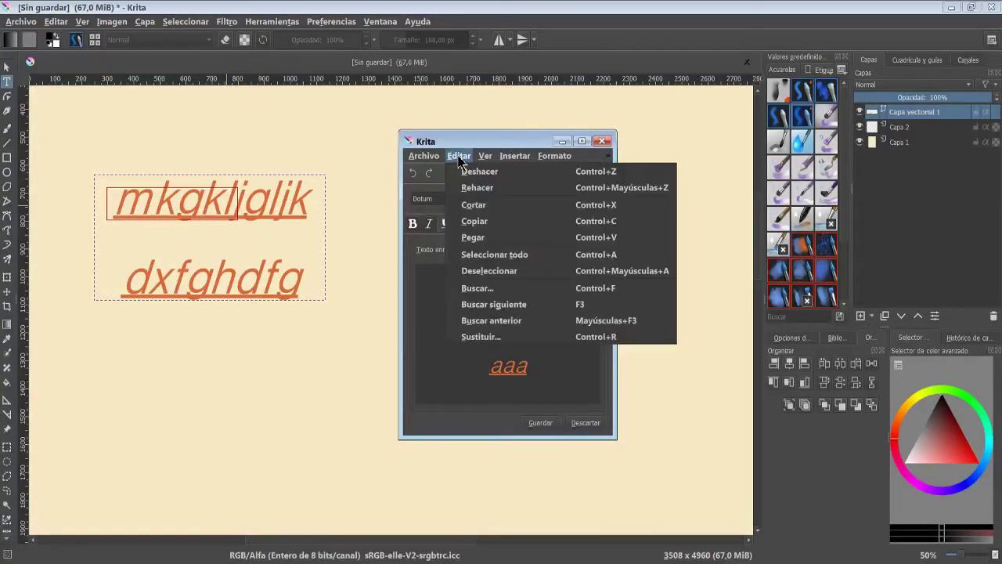
pyautogui.click(478, 288)
pyautogui.moveTo(498, 269); pyautogui.dragTo(609, 151)
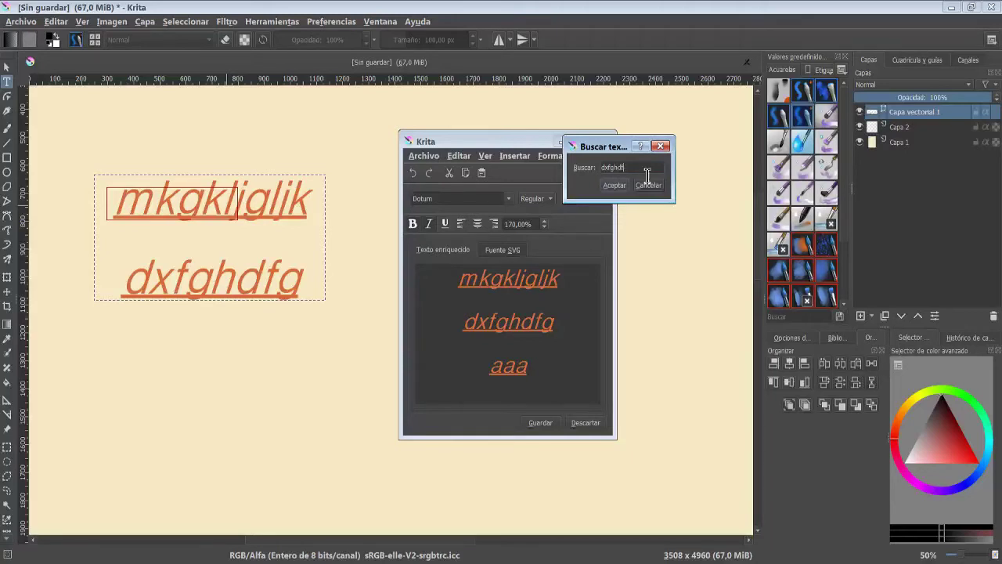
pyautogui.click(615, 185)
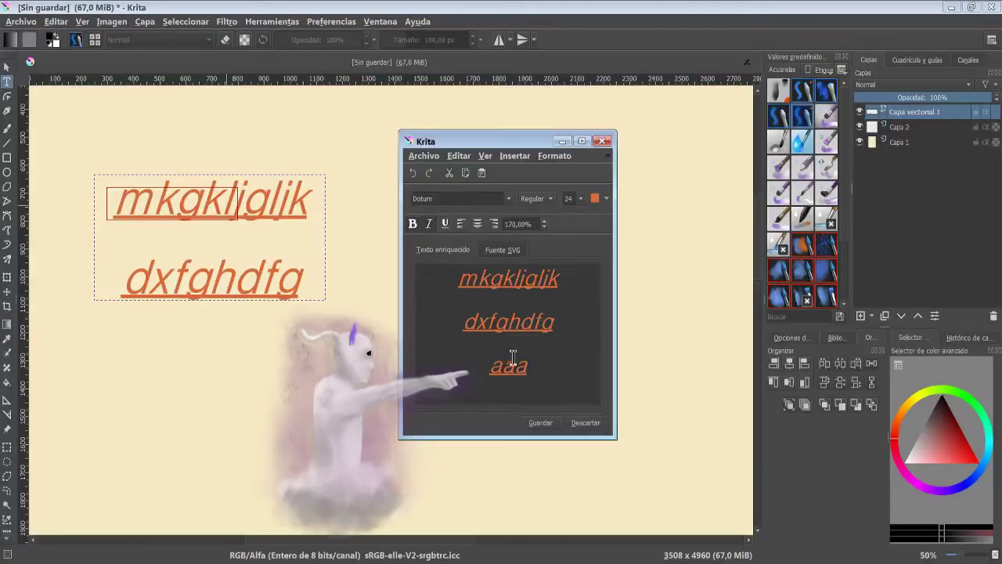
# Replace 'aaa' with 'eee' using find and replace.
pyautogui.click(461, 156)
pyautogui.click(504, 338)
pyautogui.write('aaa')
pyautogui.click(618, 288)
# Append 'ss' after eee and make it superscript.
pyautogui.doubleClick(508, 366)
pyautogui.click(537, 365)
pyautogui.write('ss')
pyautogui.moveTo(538, 366); pyautogui.dragTo(517, 367)
pyautogui.click(554, 155)
pyautogui.click(583, 237)
# Change the ss from superscript to subscript and strike it through.
pyautogui.click(562, 359)
pyautogui.click(546, 158)
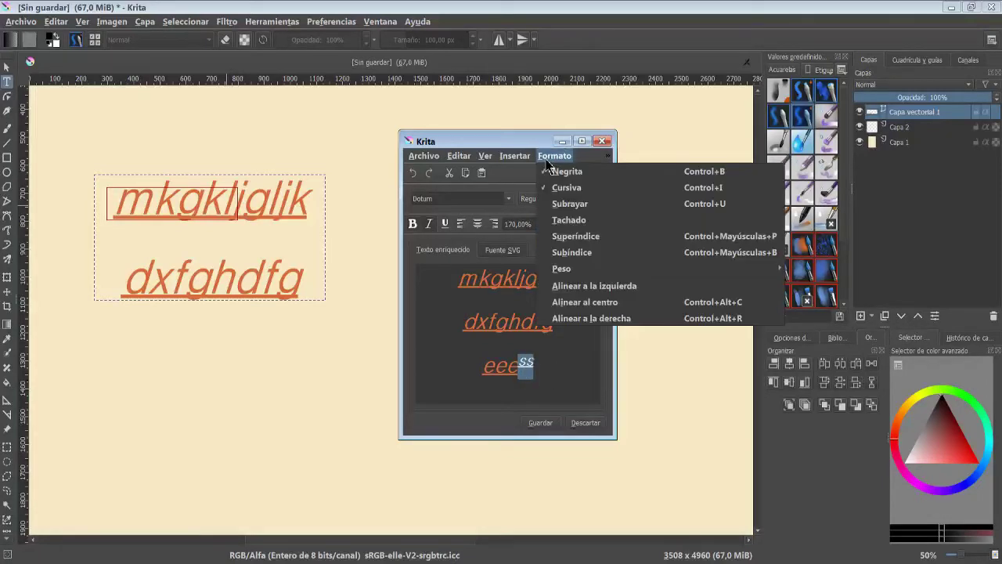
pyautogui.click(573, 256)
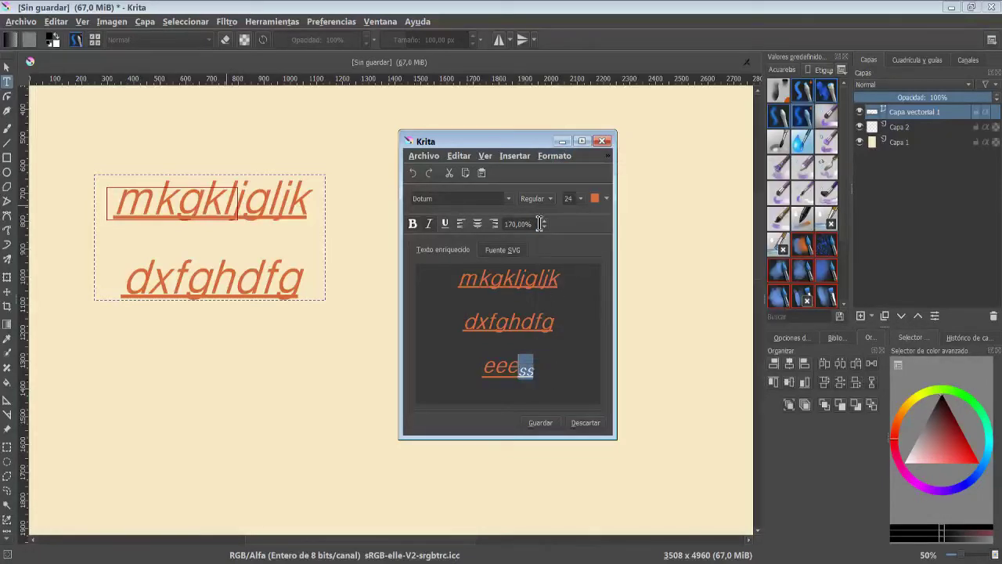
pyautogui.click(548, 156)
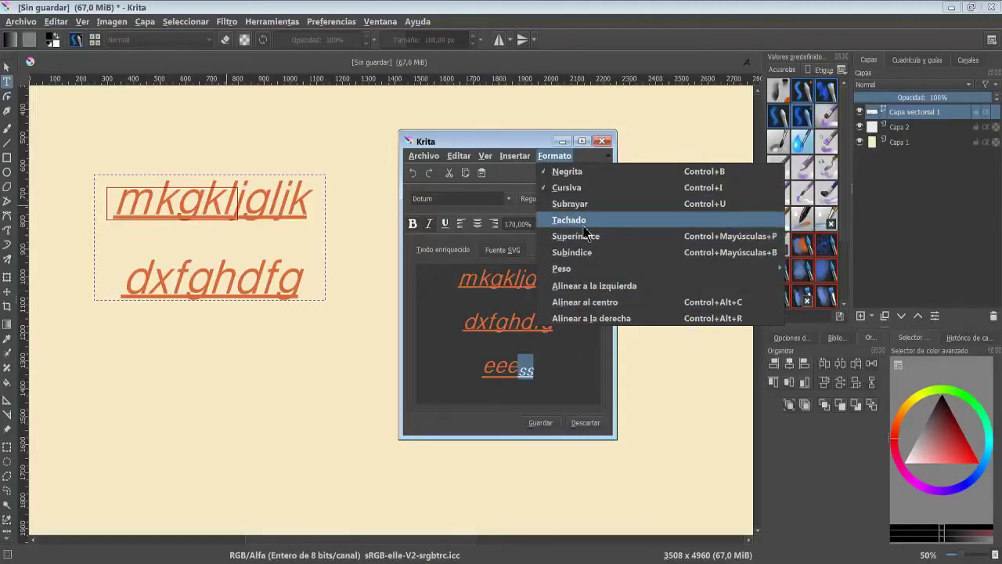
pyautogui.click(568, 223)
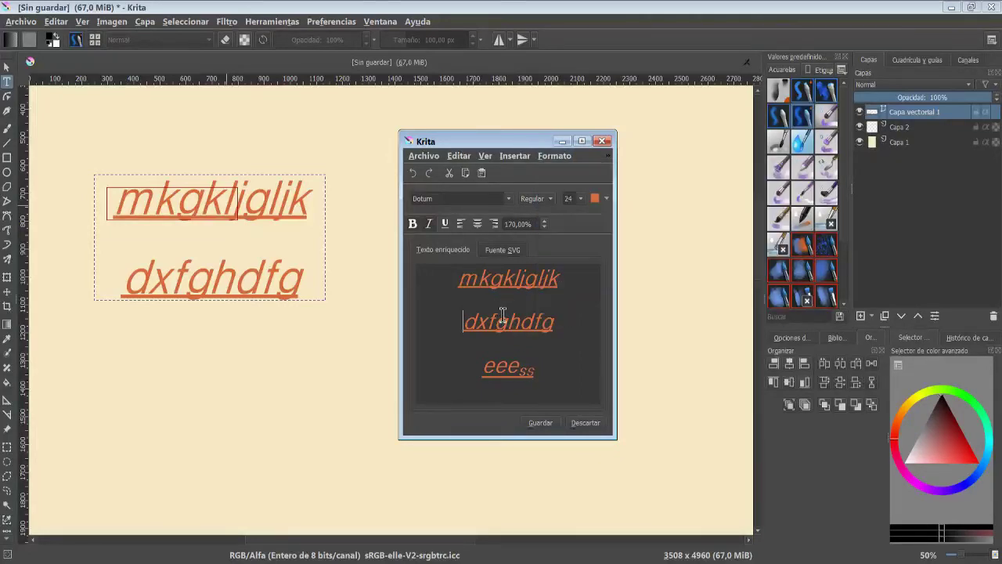
# Right-align all three lines on the canvas and close the text editor.
pyautogui.moveTo(544, 379); pyautogui.dragTo(444, 252)
pyautogui.click(541, 423)
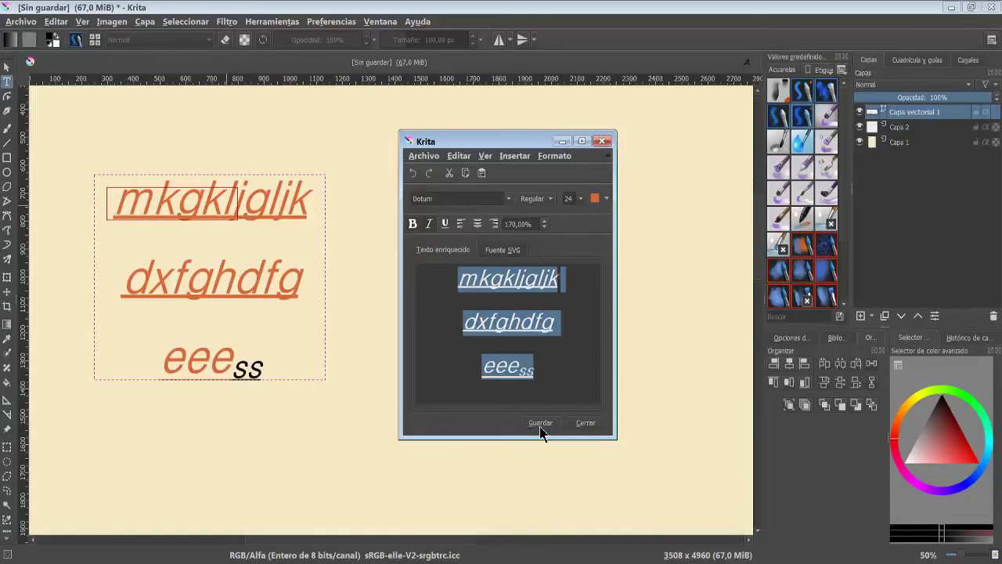
pyautogui.click(462, 223)
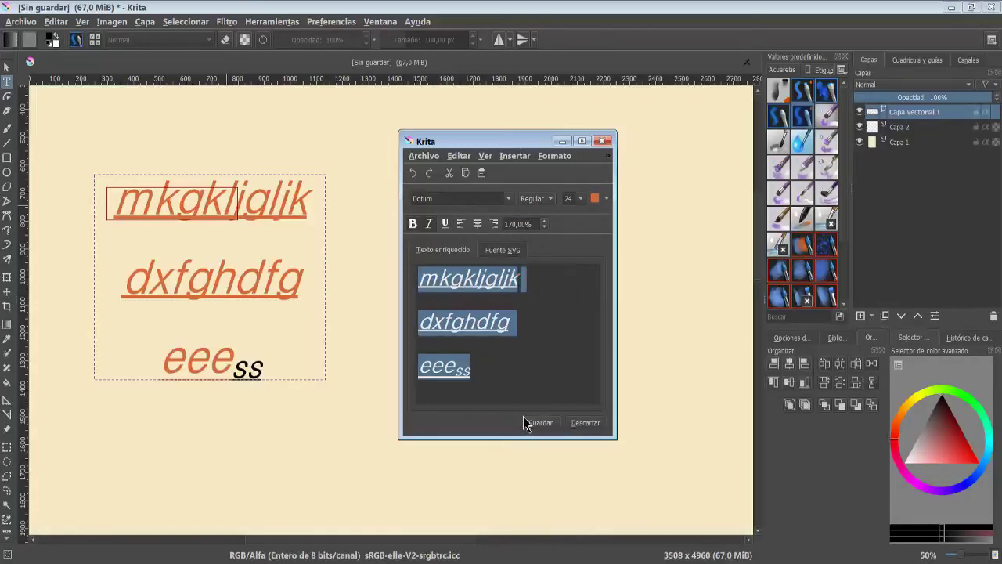
pyautogui.click(535, 417)
pyautogui.click(494, 223)
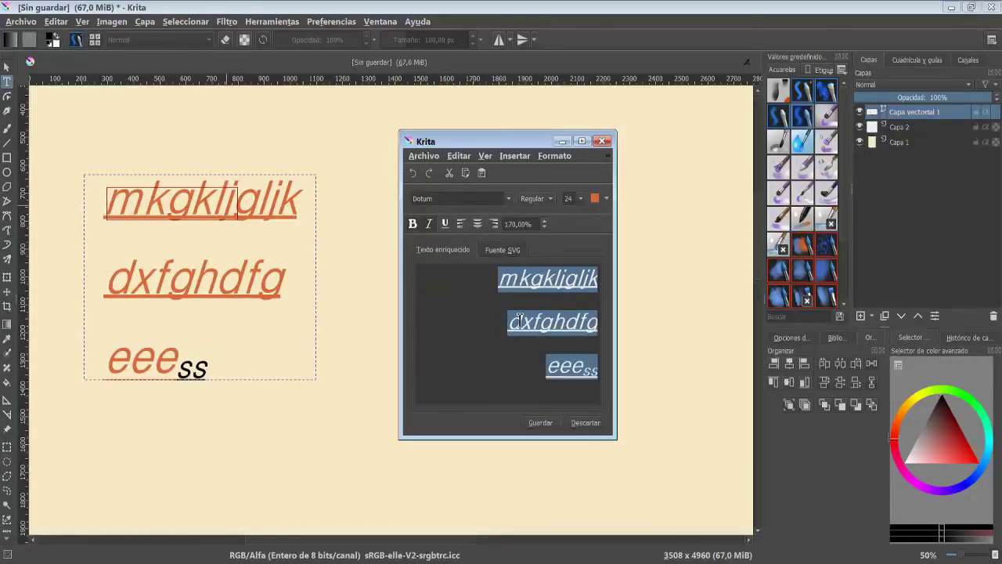
pyautogui.click(536, 423)
pyautogui.click(585, 422)
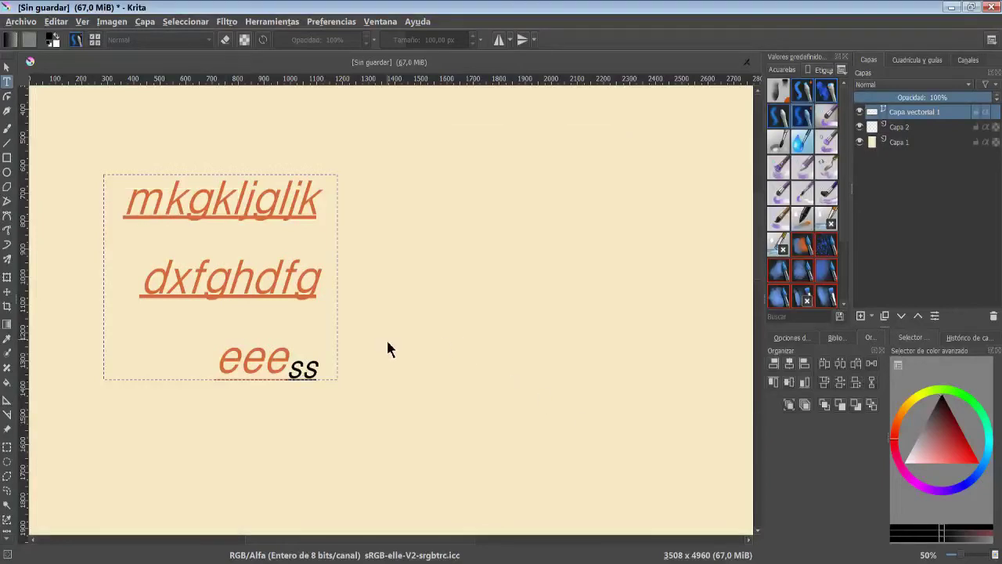
# Shift the three-line text block to the right with the Transform tool.
pyautogui.click(7, 67)
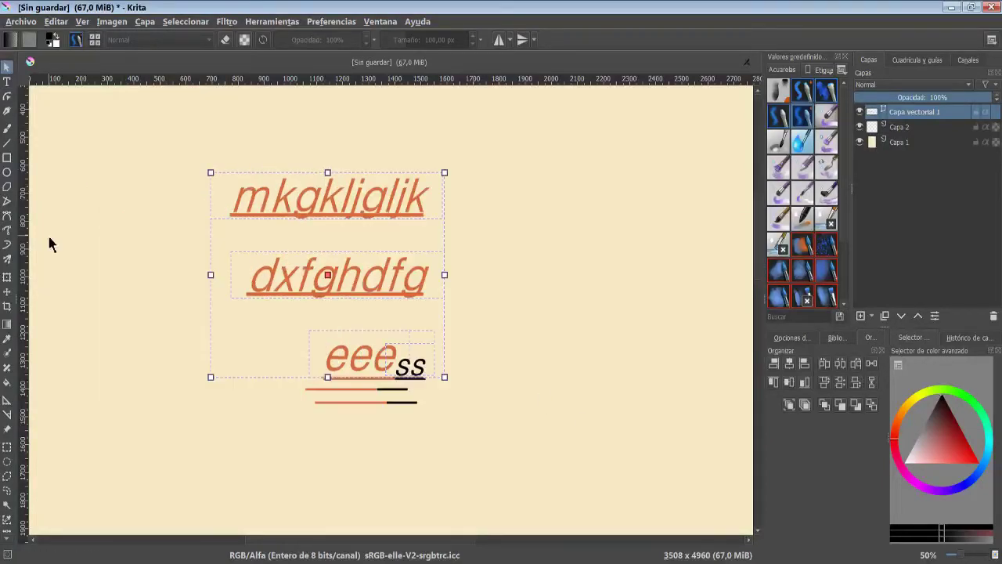
pyautogui.click(8, 276)
pyautogui.moveTo(219, 240); pyautogui.dragTo(374, 246)
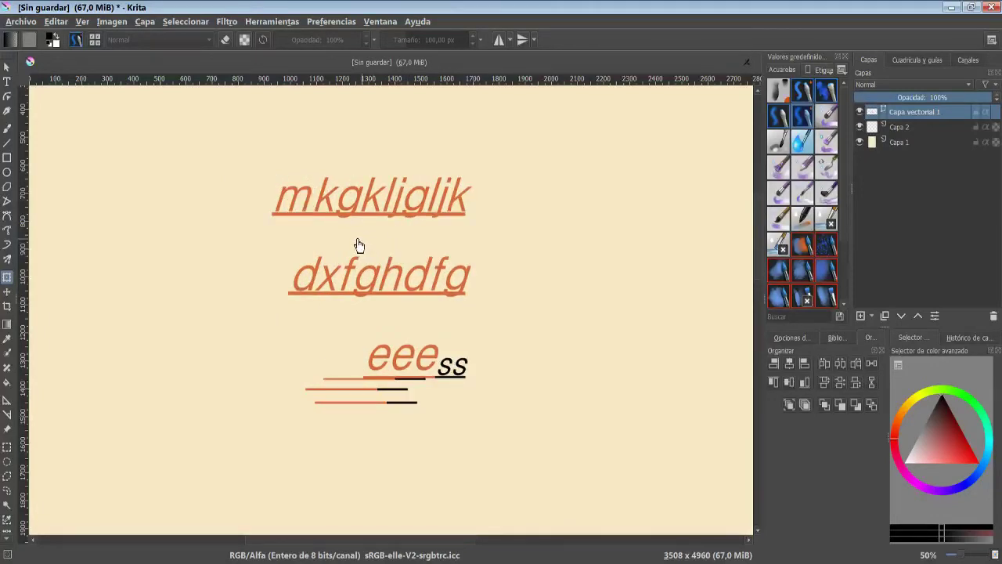
pyautogui.press('Return')
pyautogui.click(7, 67)
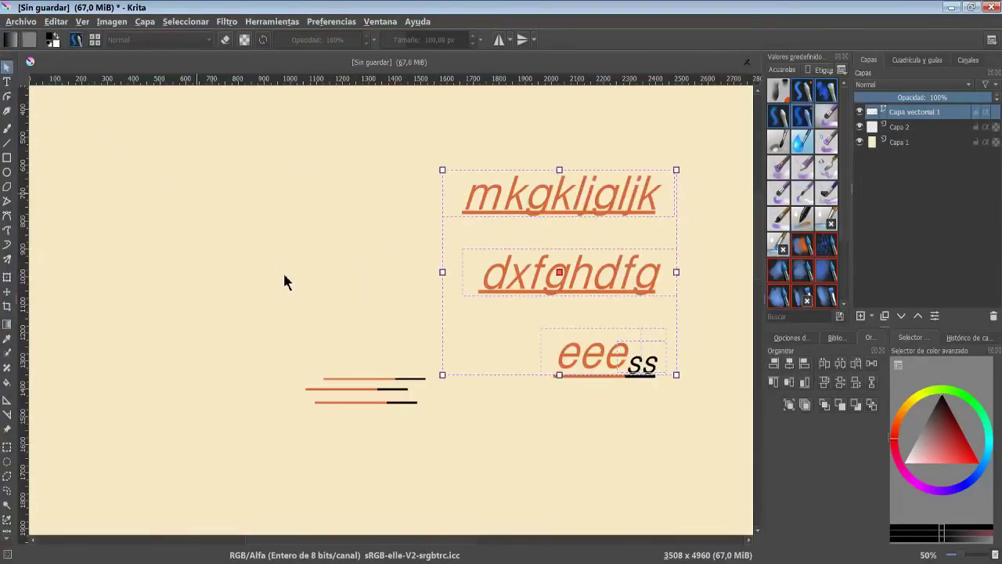
pyautogui.click(530, 387)
# Type a new text block with lines 'fdsadf' and 'asdfasdfasd'.
pyautogui.write('fdsadf')
pyautogui.press('Return')
pyautogui.write('asdfasdfasd')
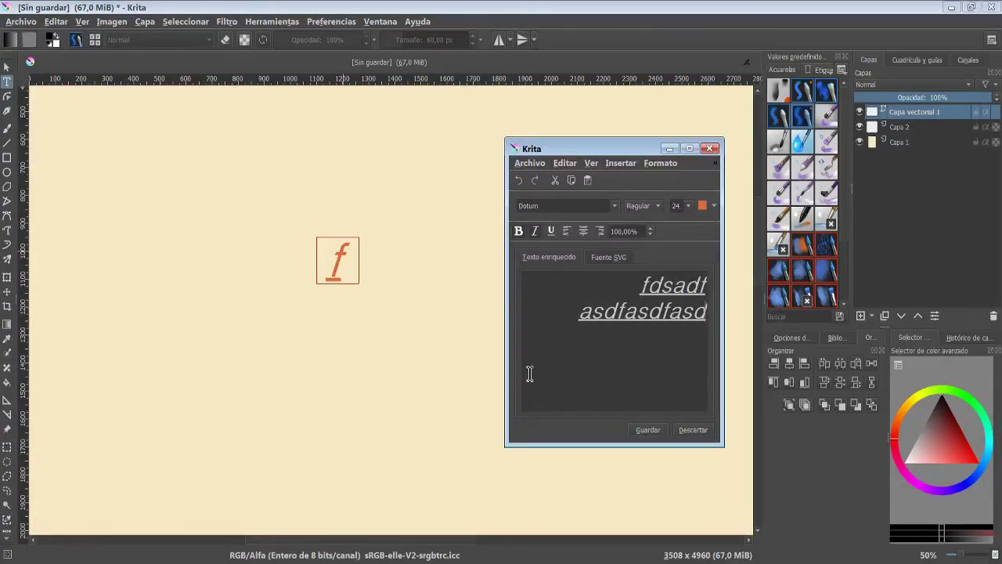
pyautogui.click(646, 430)
pyautogui.moveTo(592, 149); pyautogui.dragTo(720, 139)
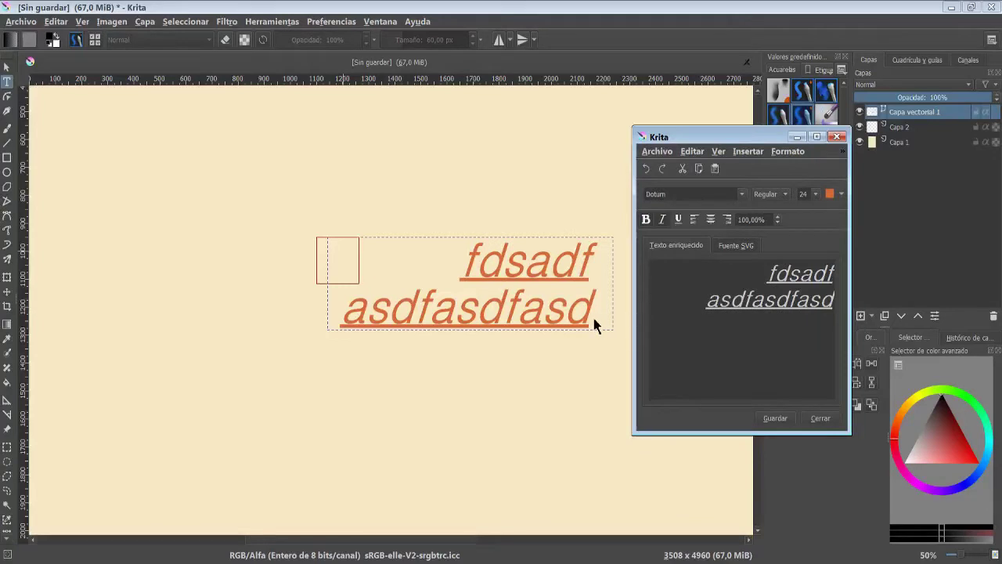
# Make the final d of 'asdfasdfasd' subscript and close the editor.
pyautogui.moveTo(819, 302); pyautogui.dragTo(854, 301)
pyautogui.click(788, 151)
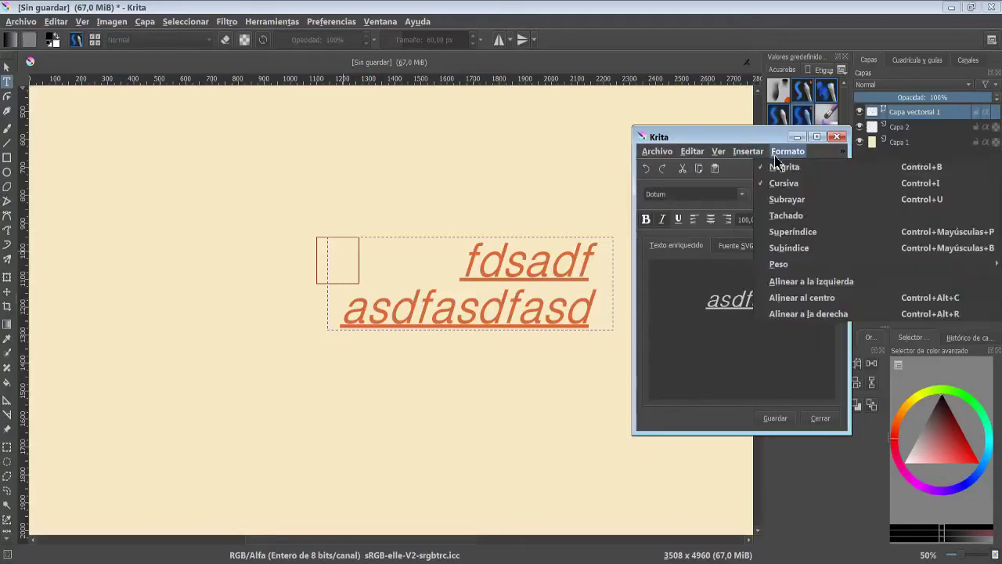
pyautogui.click(788, 151)
pyautogui.click(797, 251)
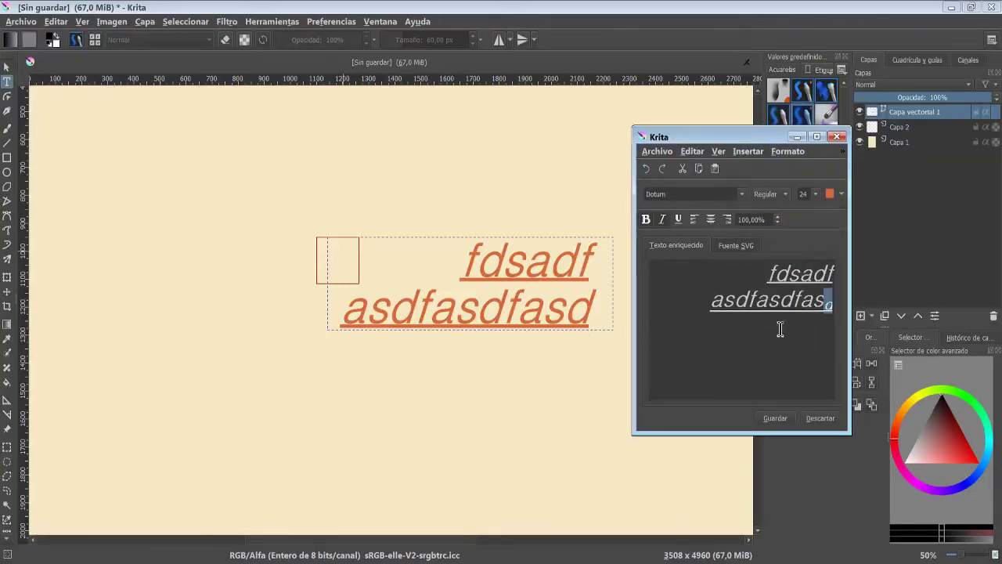
pyautogui.click(775, 418)
pyautogui.click(820, 418)
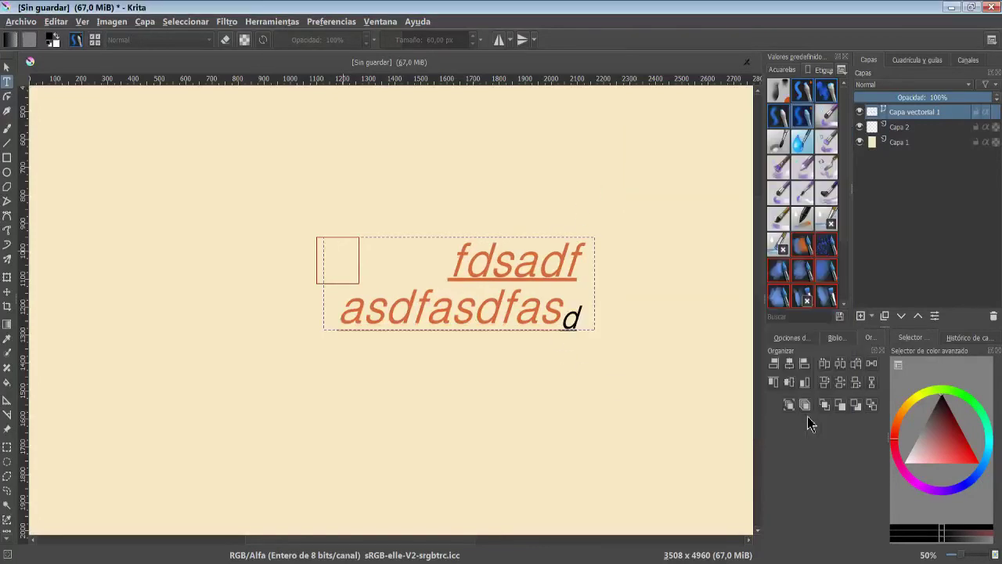
# Move the new text block up and left of centre.
pyautogui.click(6, 67)
pyautogui.moveTo(459, 280)
pyautogui.mouseDown()
pyautogui.moveTo(317, 228)
pyautogui.moveTo(256, 267)
pyautogui.mouseUp()
pyautogui.click(523, 360)
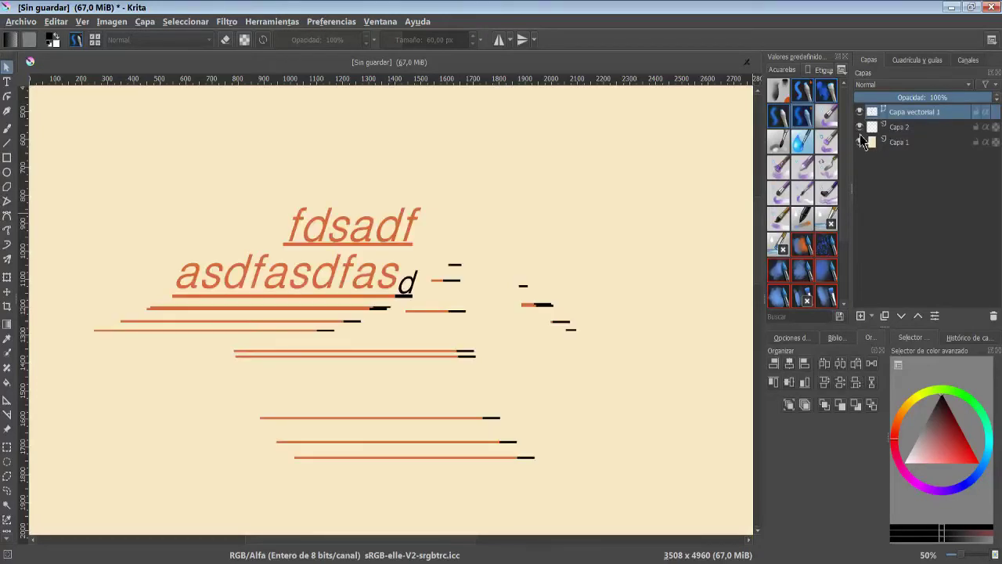
# Toggle a layer's visibility off and on twice, then switch to Capa 2 with Page Down.
pyautogui.click(860, 142)
pyautogui.click(860, 112)
pyautogui.click(859, 141)
pyautogui.click(859, 112)
pyautogui.press('pagedown')
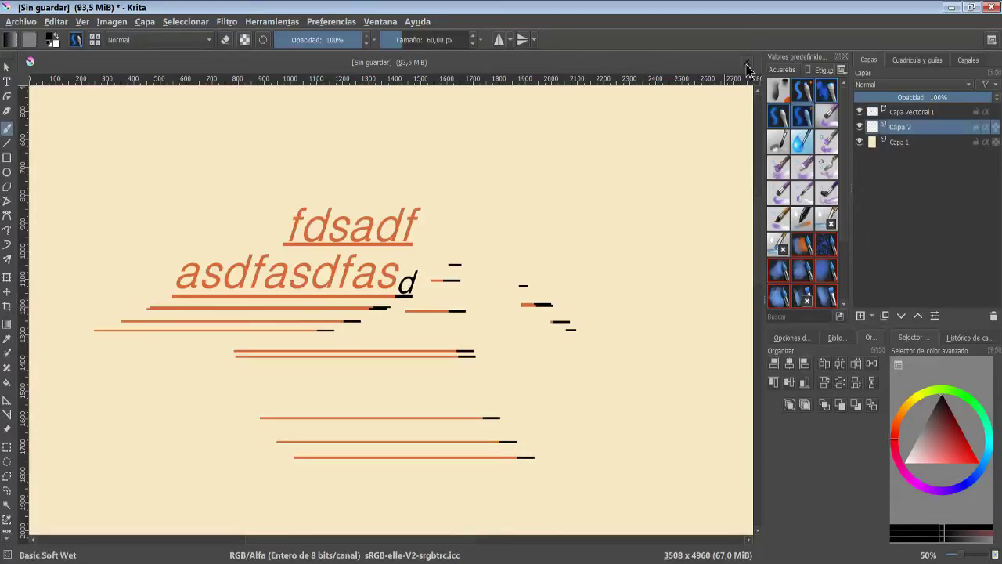
# Discard the test document unsaved and create a new A3 300 ppi landscape canvas.
pyautogui.click(746, 64)
pyautogui.click(535, 309)
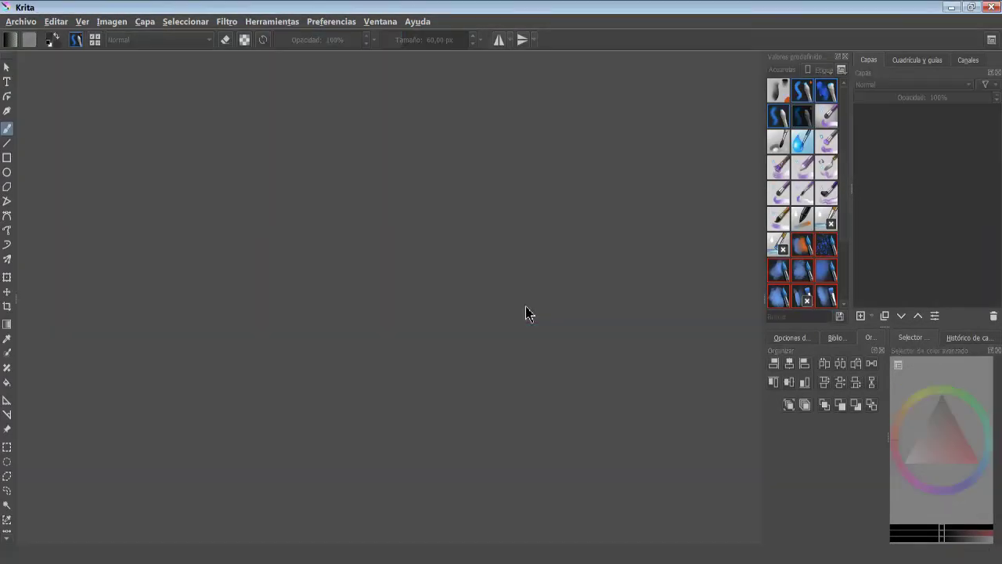
pyautogui.click(20, 21)
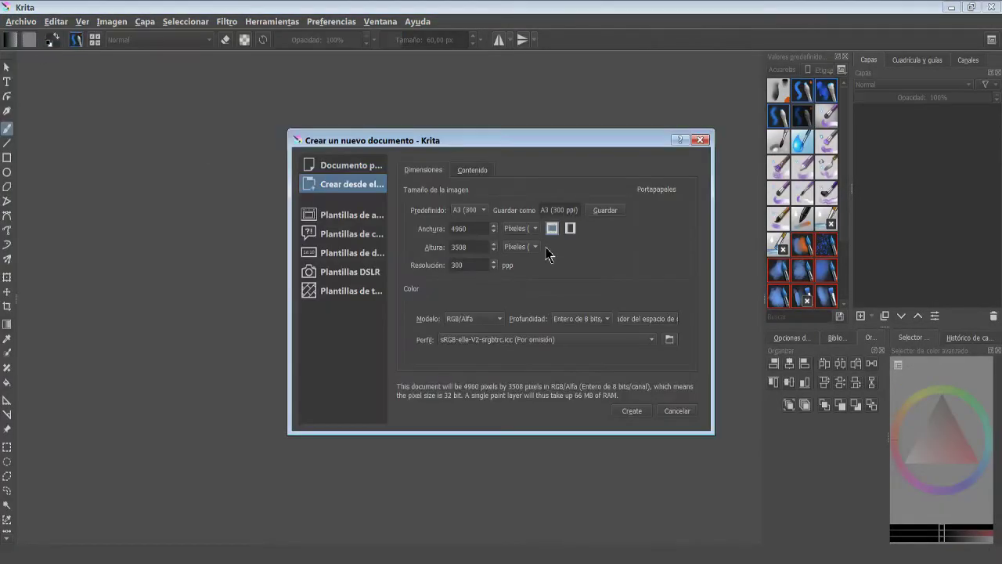
pyautogui.click(552, 228)
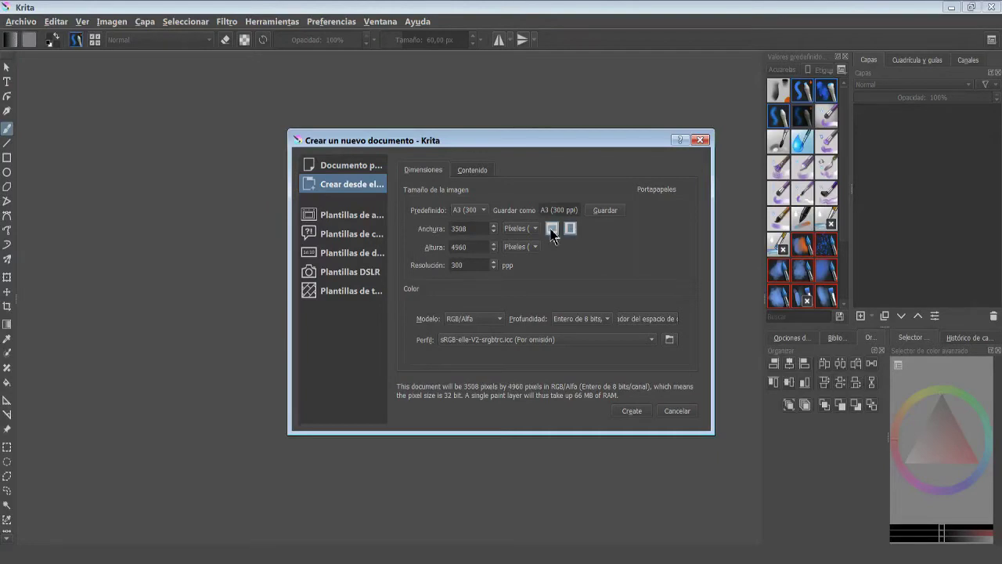
pyautogui.click(632, 413)
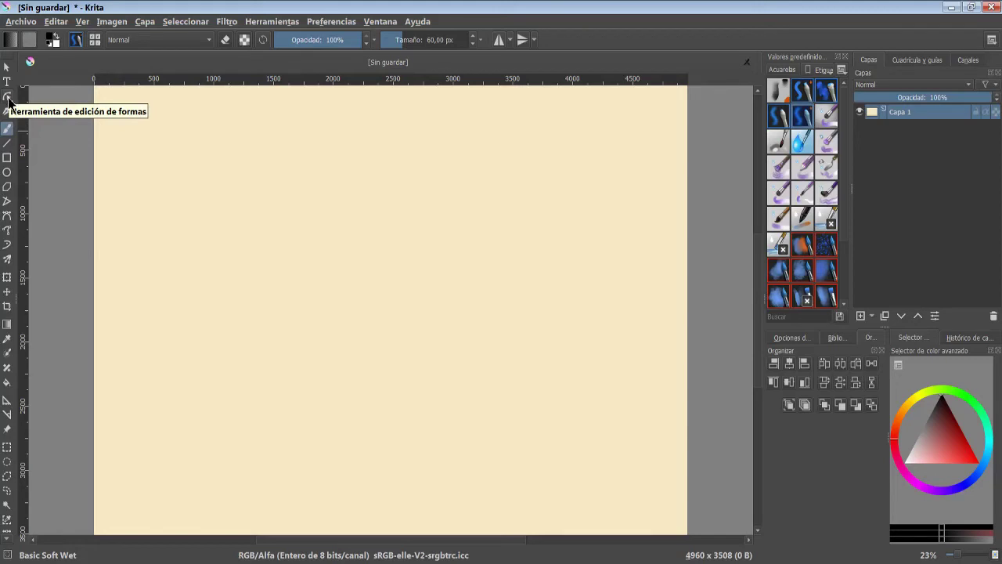
# Return to the Freehand Brush tool and open the Brush Presets tag list.
pyautogui.click(8, 114)
pyautogui.click(8, 96)
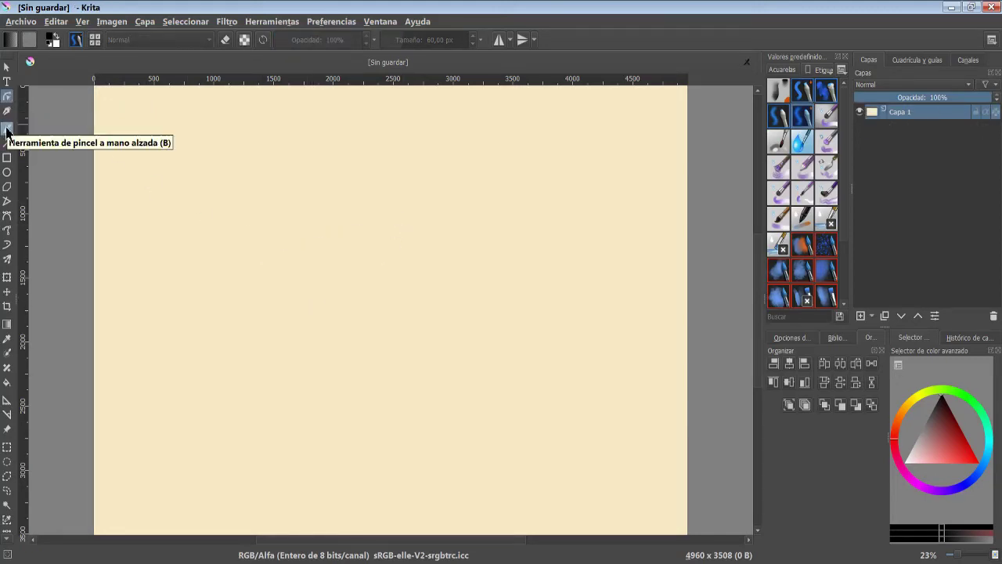
pyautogui.click(7, 130)
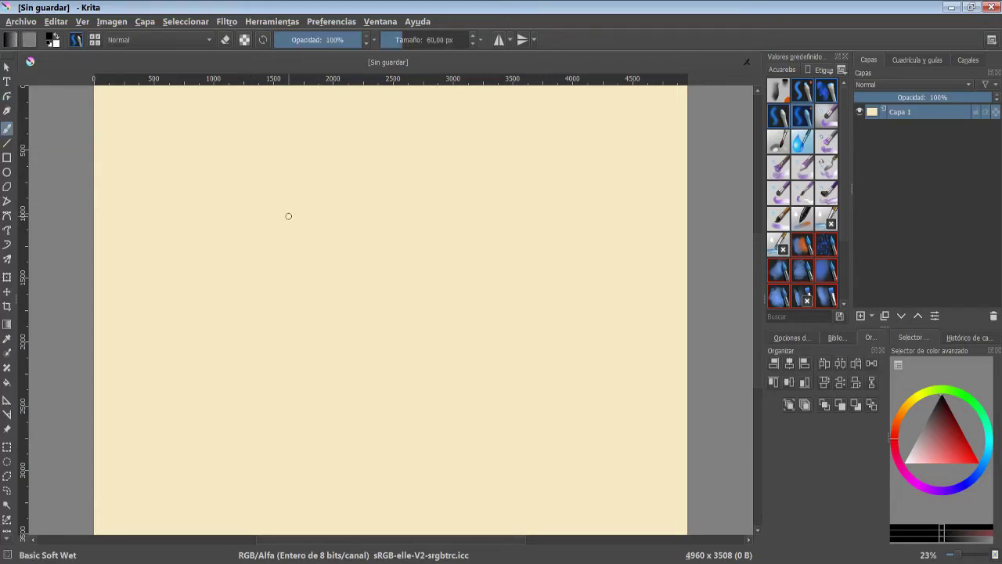
pyautogui.click(783, 69)
pyautogui.click(819, 93)
pyautogui.click(829, 76)
pyautogui.click(793, 11)
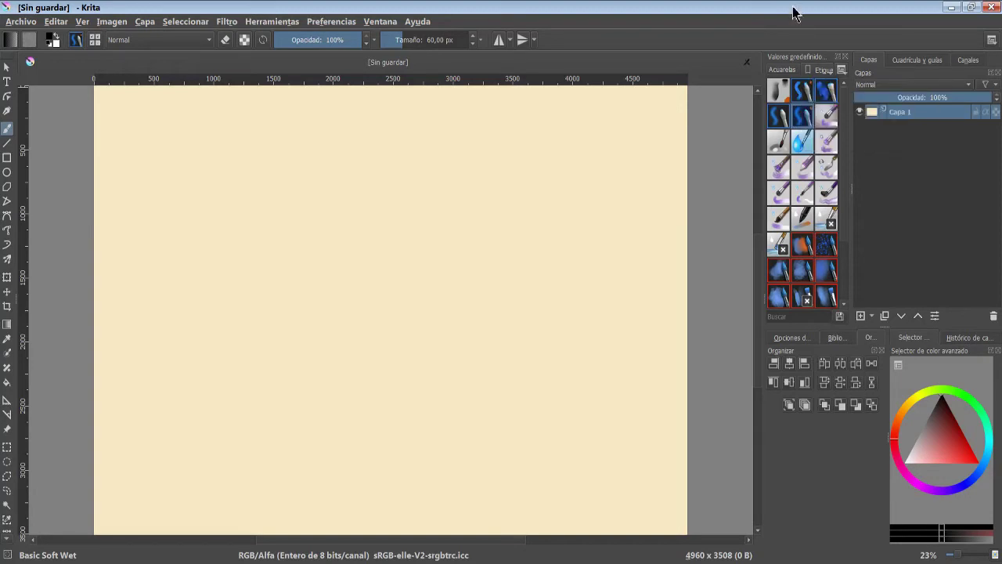
pyautogui.click(792, 72)
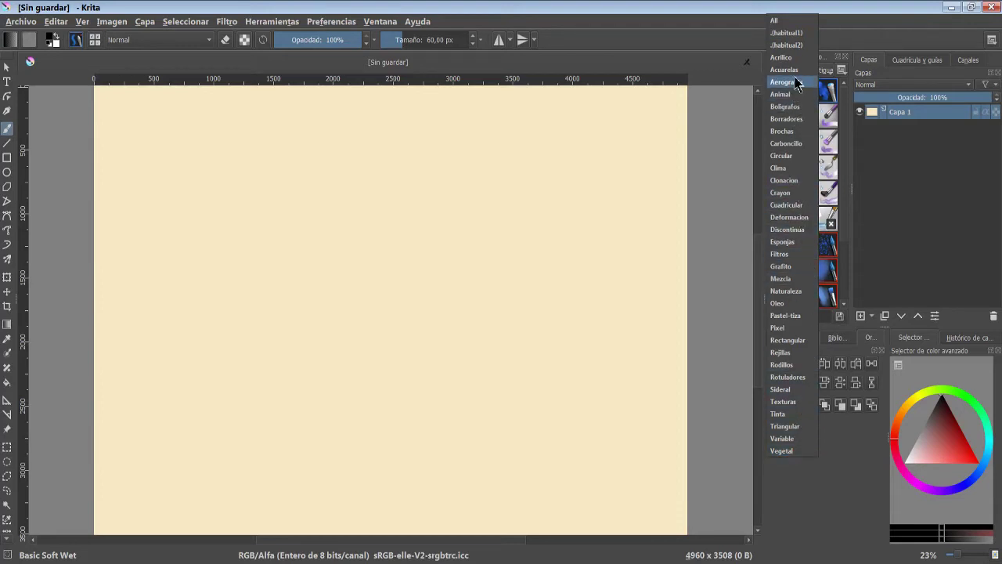
# Browse presets by the Boligrafos tag, then return to showing all presets.
pyautogui.click(787, 24)
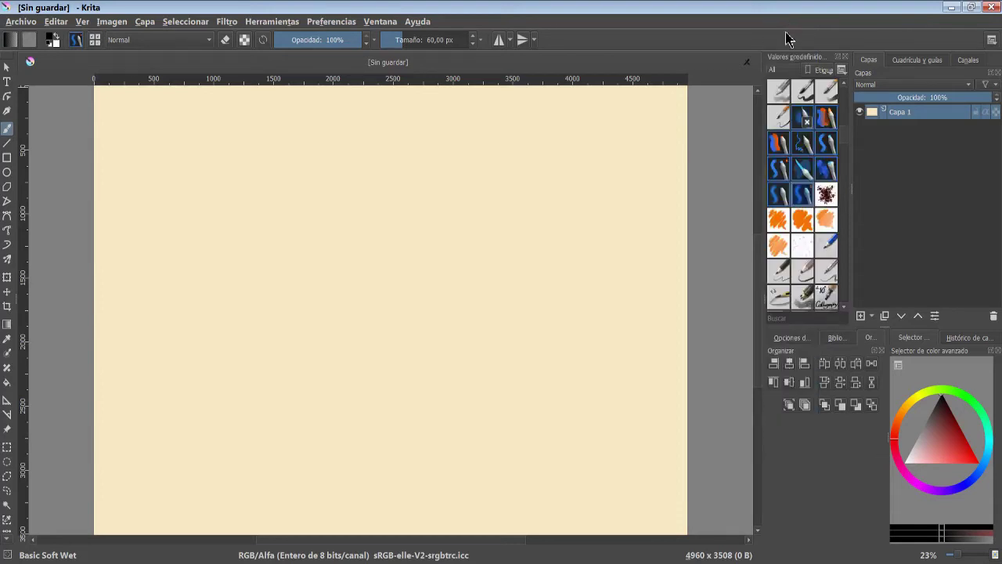
pyautogui.moveTo(850, 149)
pyautogui.mouseDown()
pyautogui.moveTo(847, 84)
pyautogui.moveTo(848, 293)
pyautogui.mouseUp()
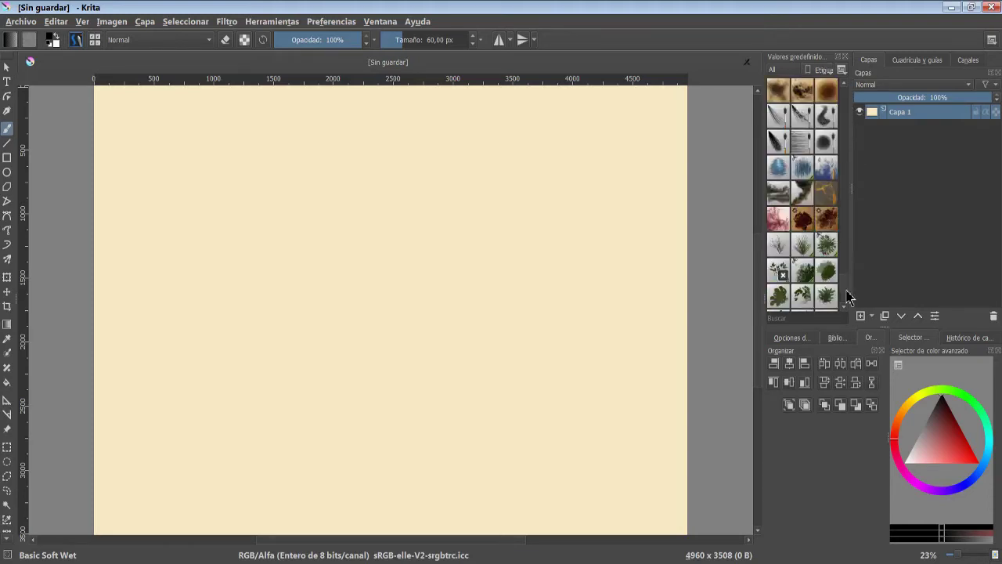
pyautogui.click(776, 69)
pyautogui.click(792, 156)
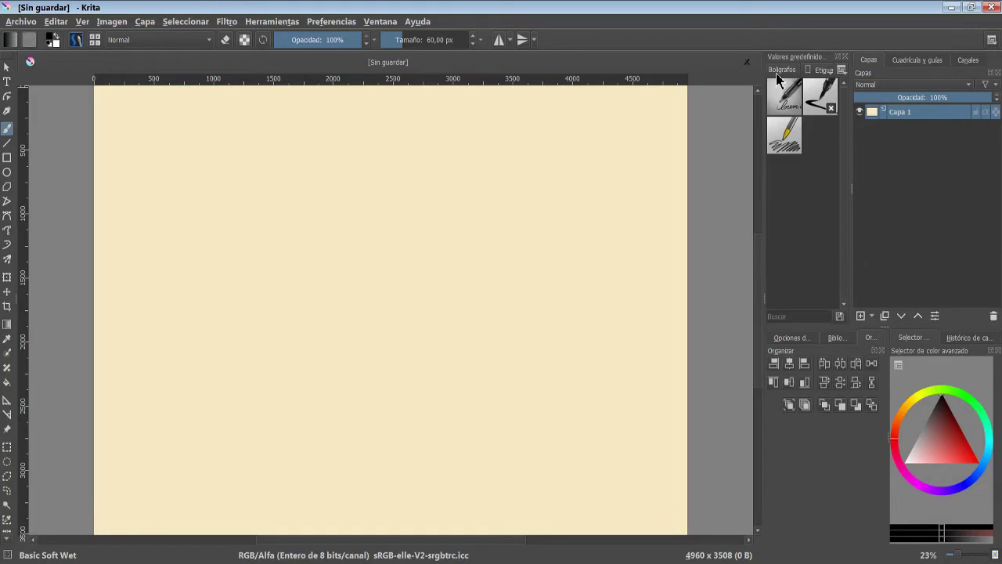
pyautogui.click(779, 72)
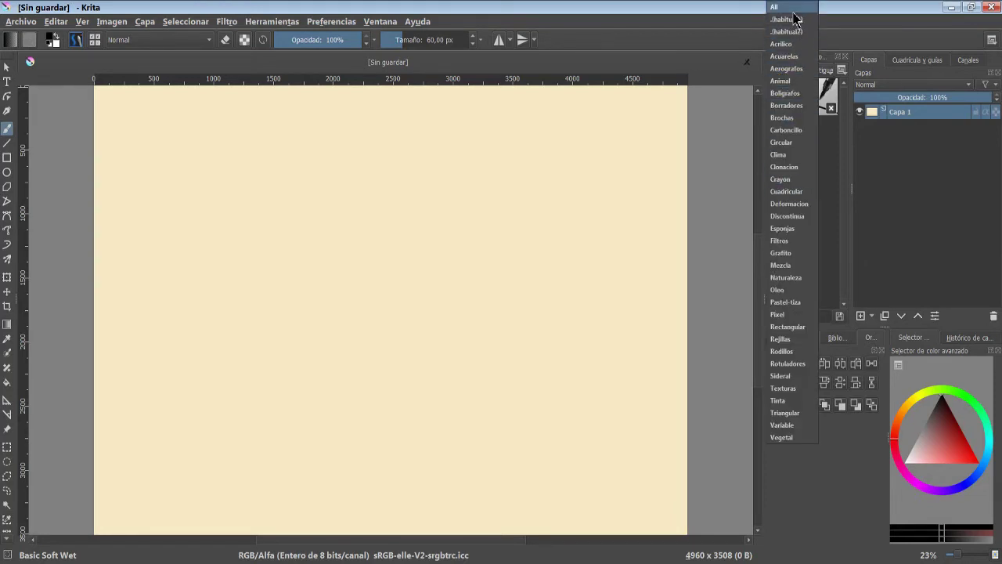
pyautogui.click(791, 10)
pyautogui.rightClick(782, 88)
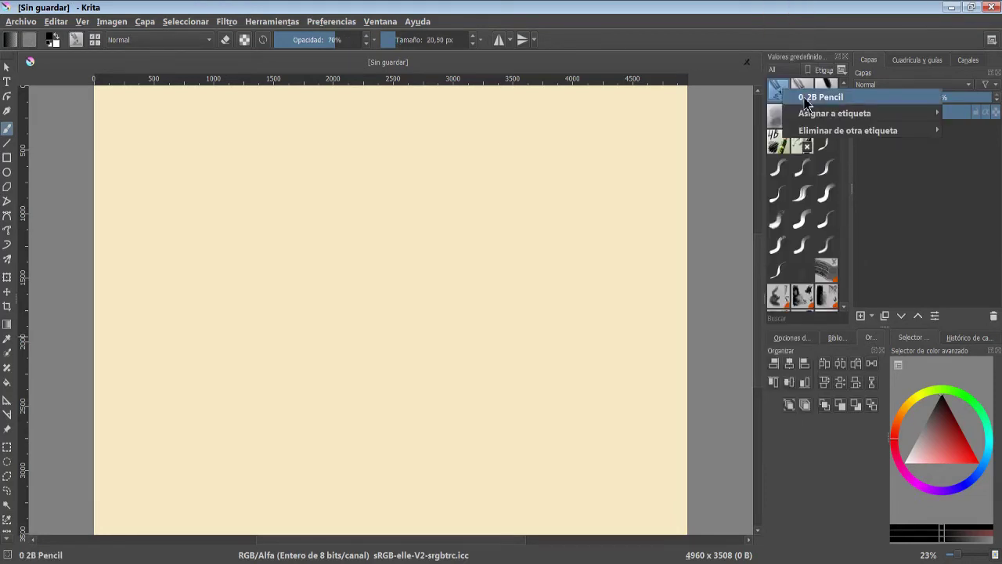
pyautogui.moveTo(834, 113)
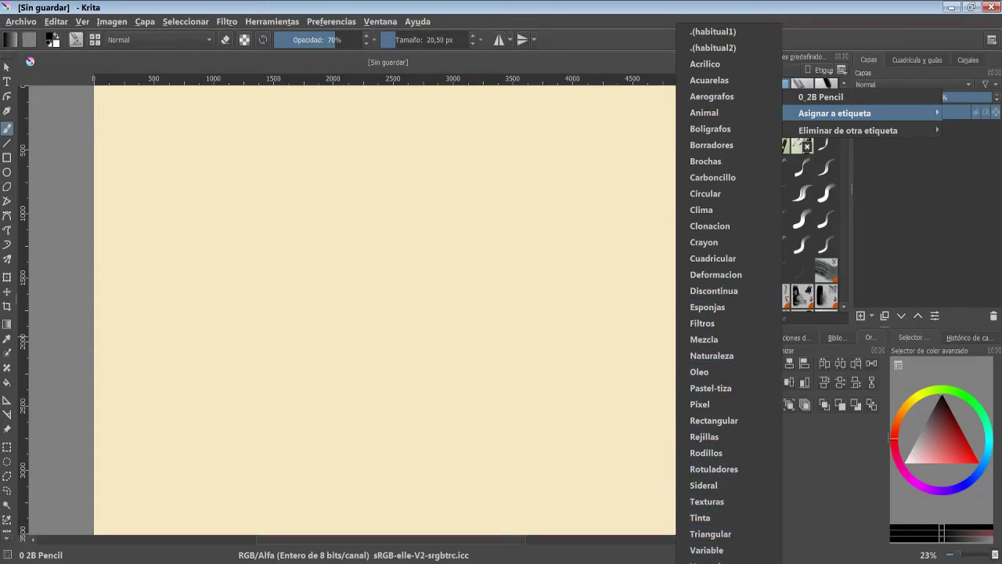
# Create a new preset tag named ffff, view it, then show all presets.
pyautogui.click(834, 72)
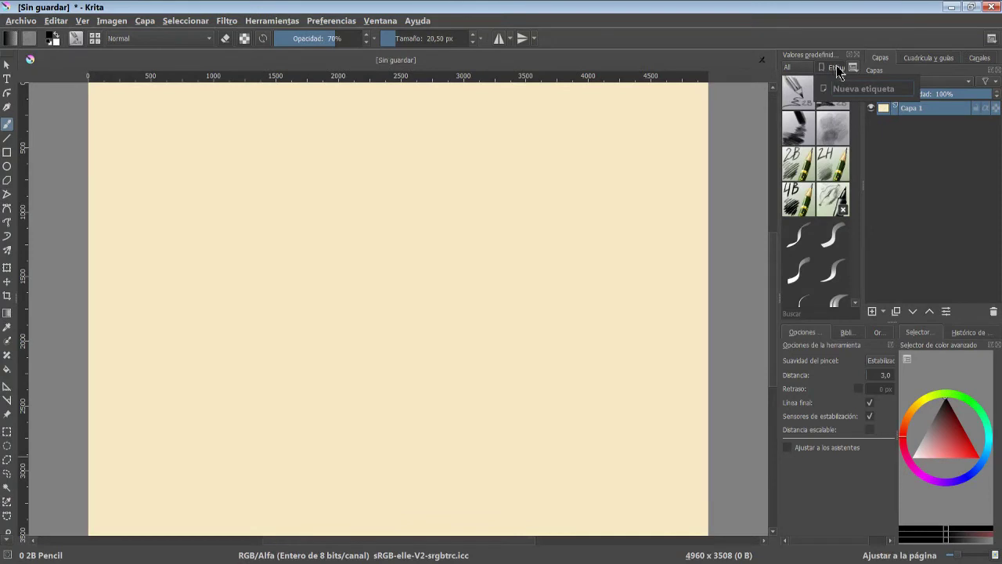
pyautogui.write('ffff')
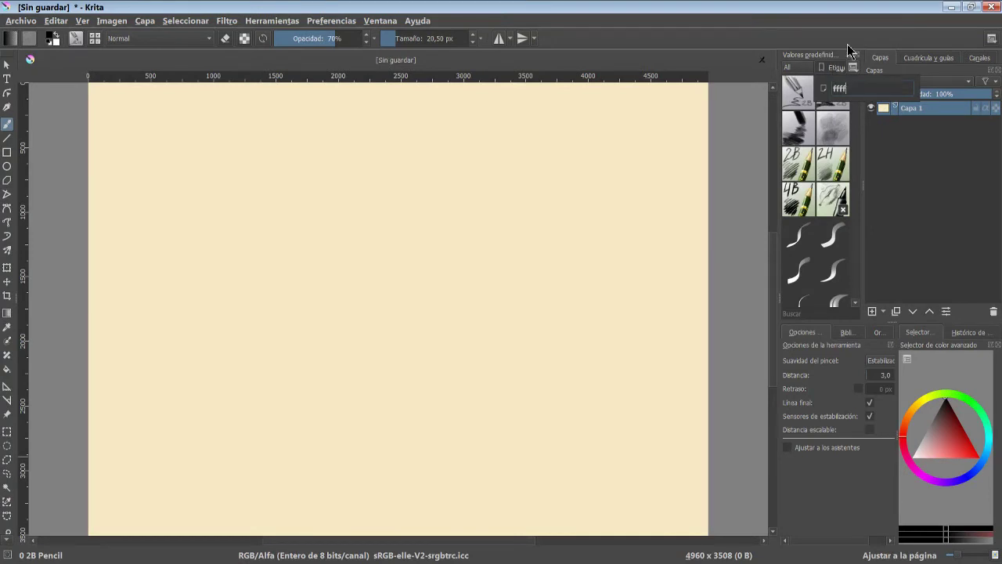
pyautogui.press('Return')
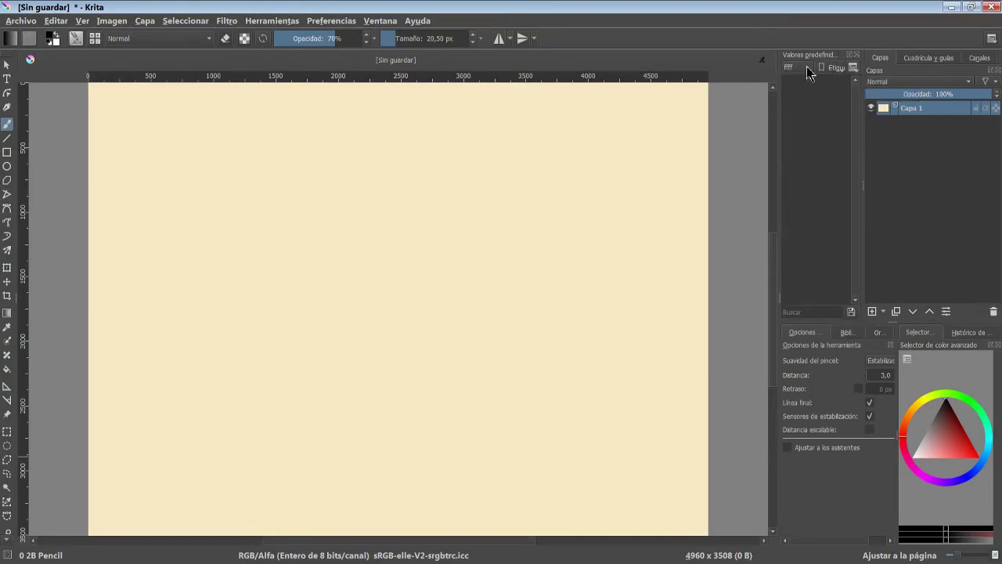
pyautogui.click(807, 69)
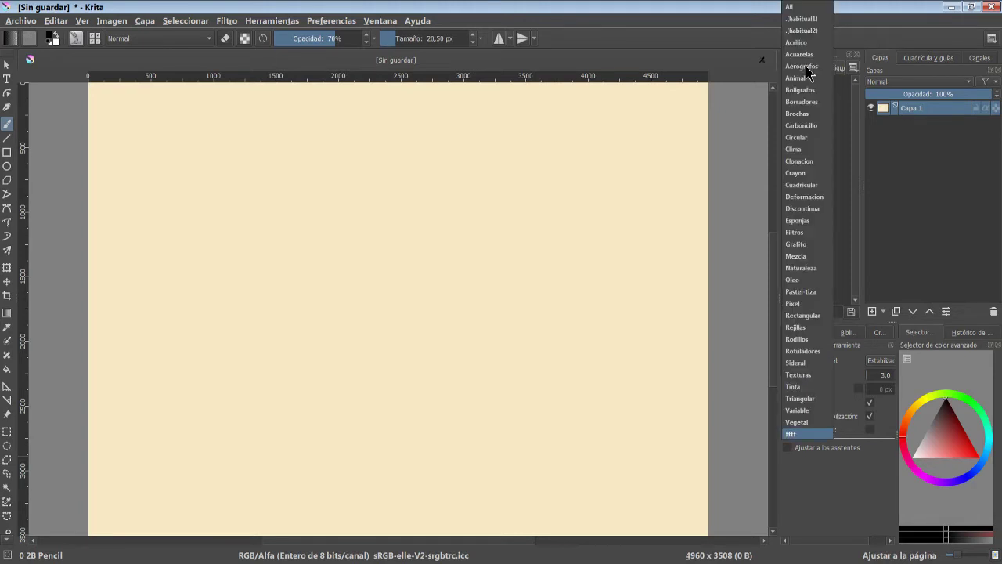
pyautogui.click(800, 435)
pyautogui.click(803, 67)
pyautogui.click(793, 7)
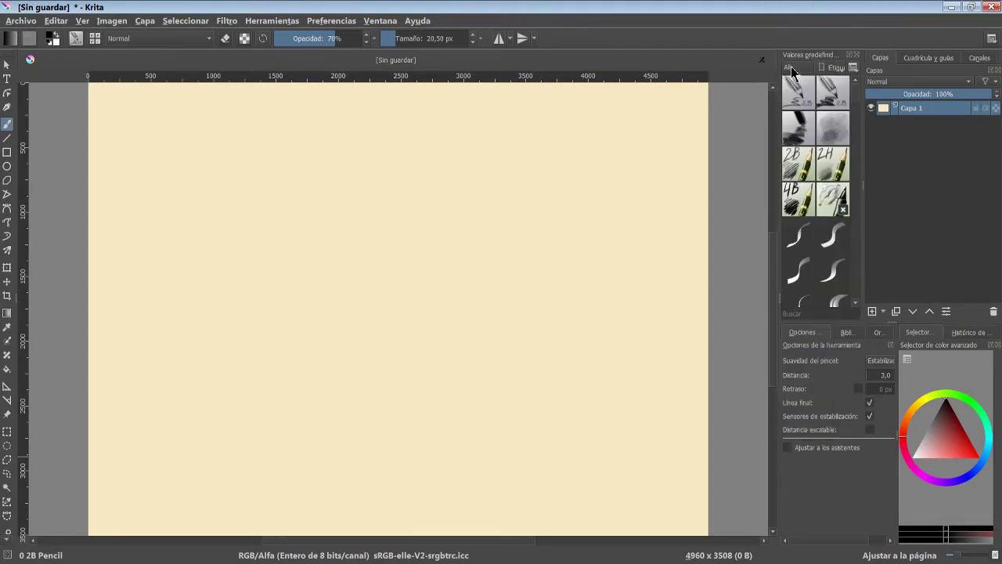
# Assign 2B Pencil Grainy to the ffff tag, then remove it from that tag.
pyautogui.click(822, 94)
pyautogui.rightClick(823, 96)
pyautogui.moveTo(875, 113)
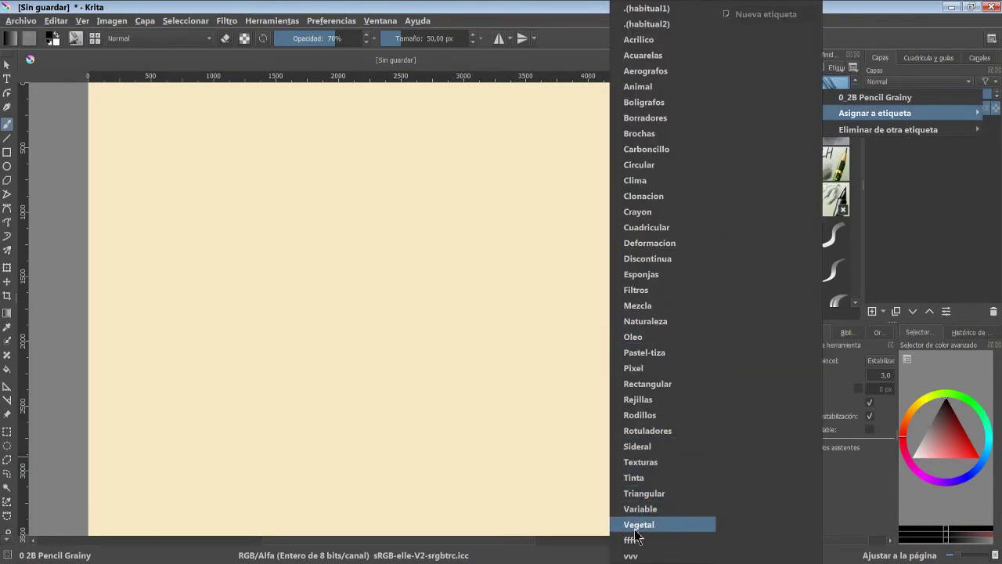
pyautogui.click(641, 542)
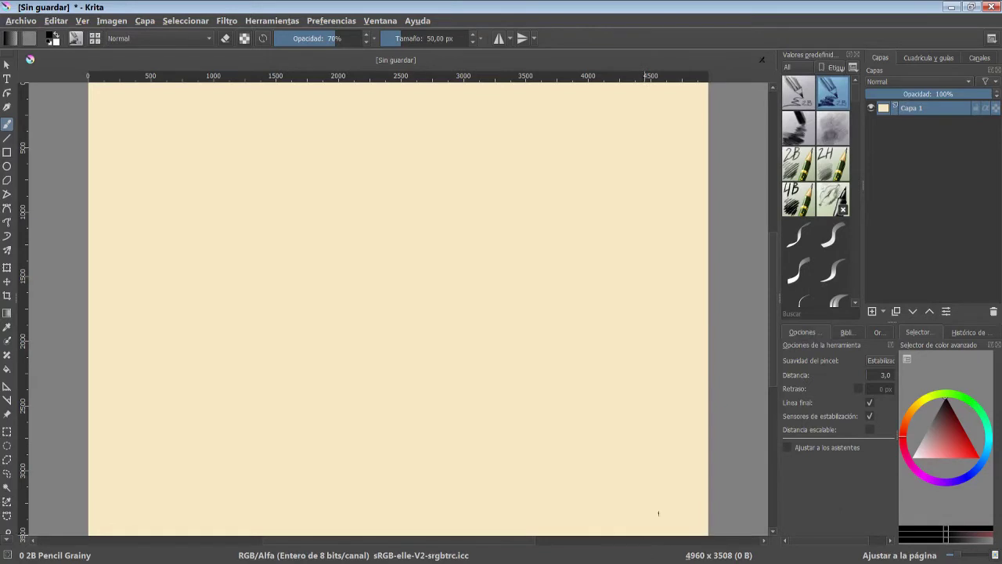
pyautogui.click(792, 72)
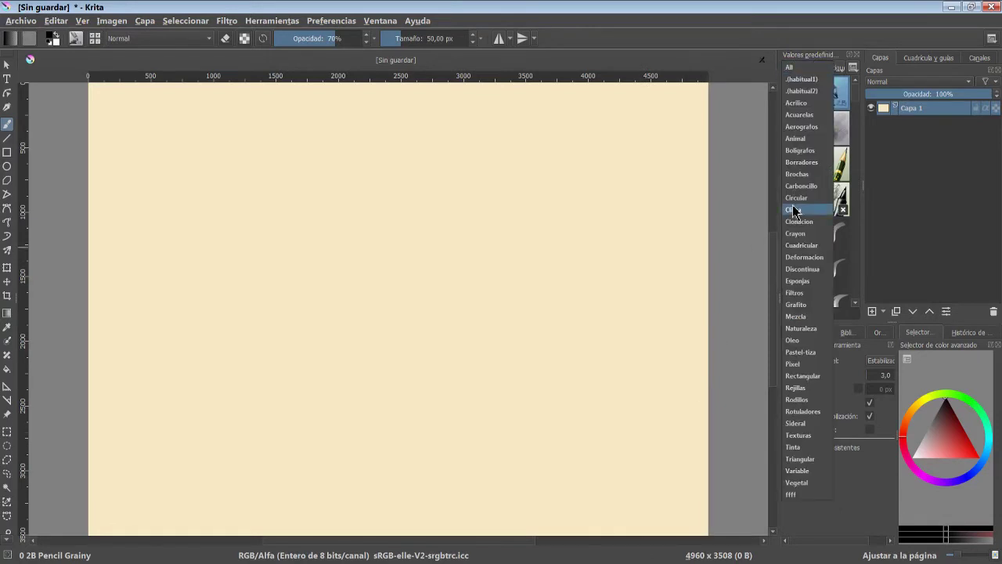
pyautogui.click(806, 499)
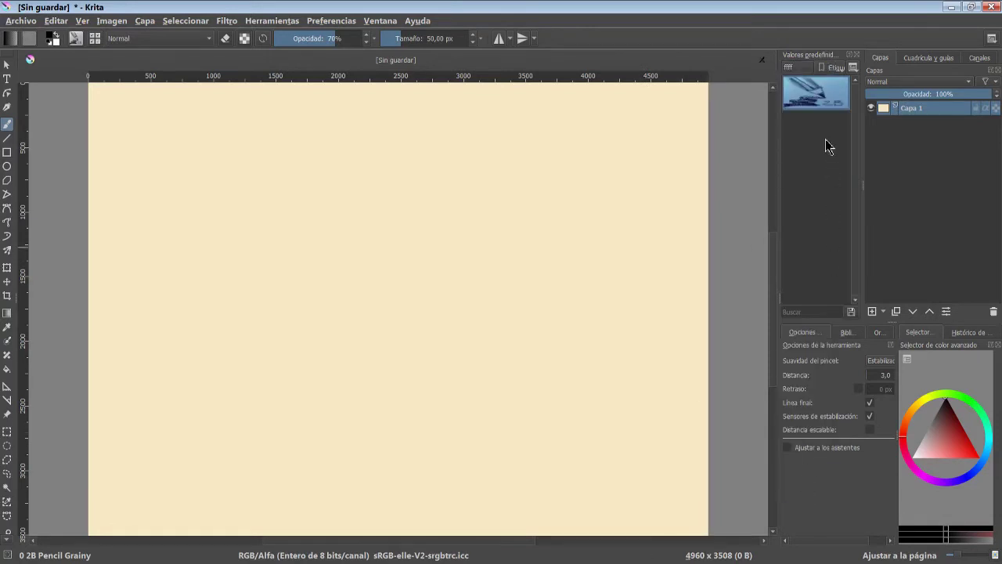
pyautogui.rightClick(822, 90)
pyautogui.moveTo(889, 146)
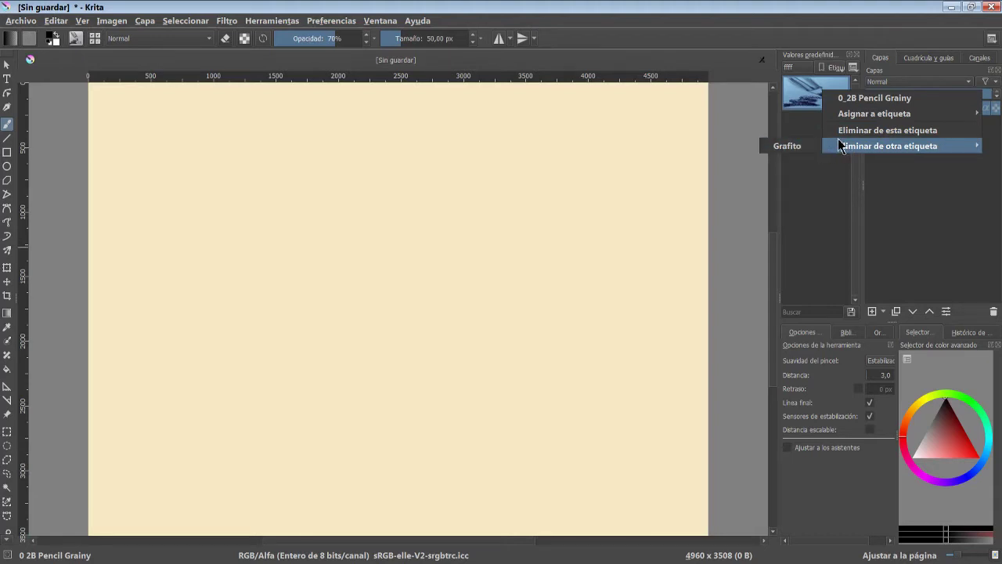
pyautogui.click(843, 137)
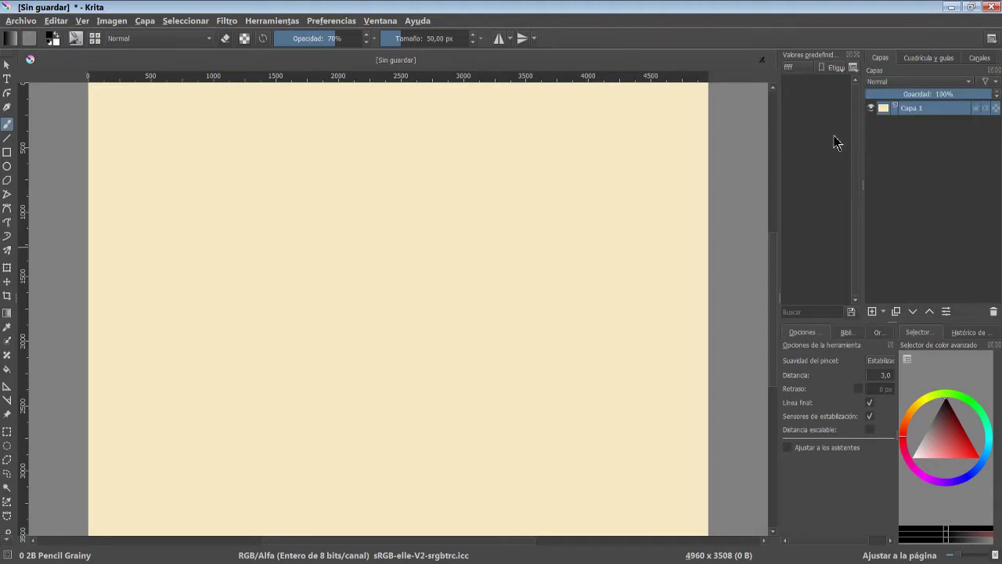
# Delete the ffff tag and switch to the Vegetal tag's presets.
pyautogui.click(836, 68)
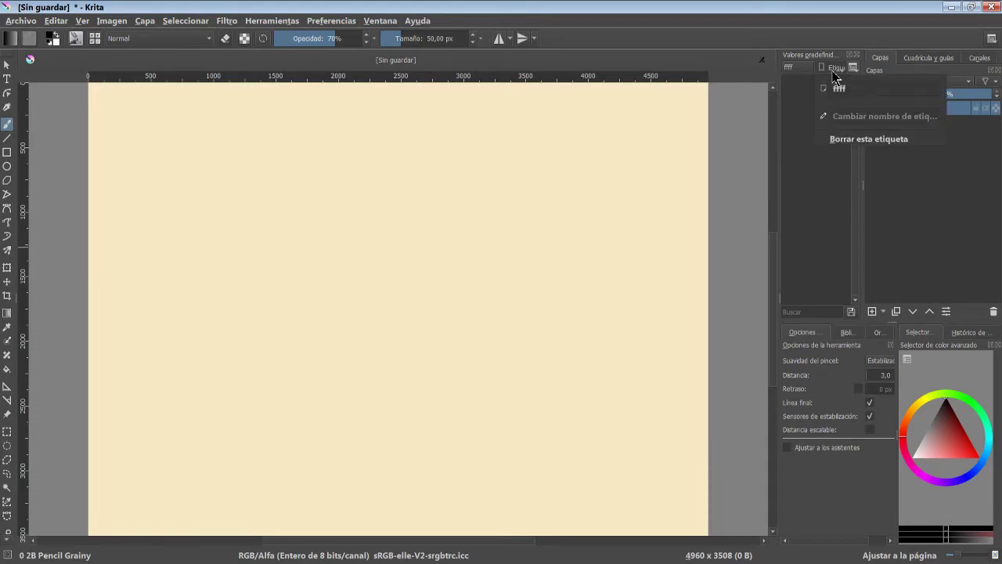
pyautogui.click(833, 138)
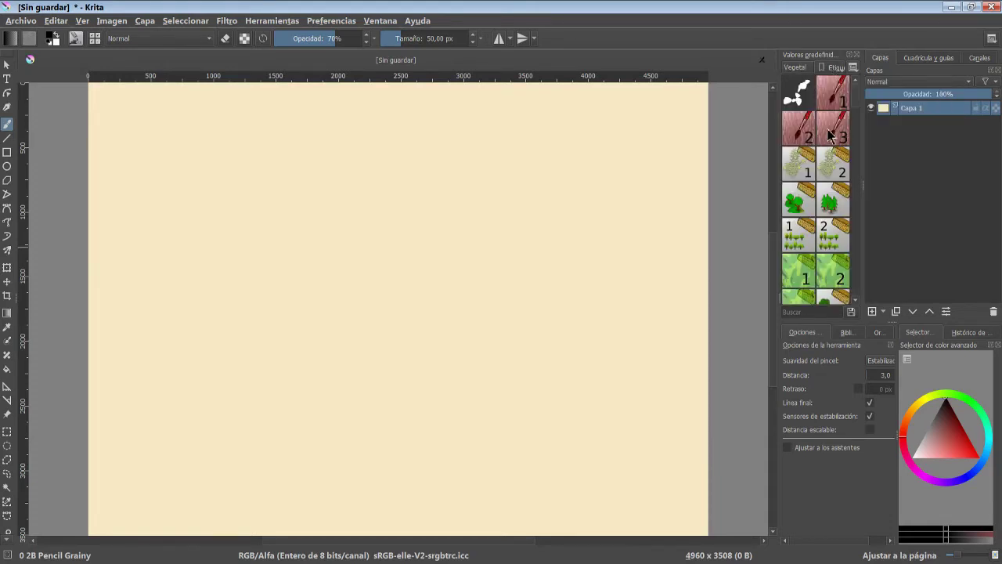
pyautogui.click(798, 67)
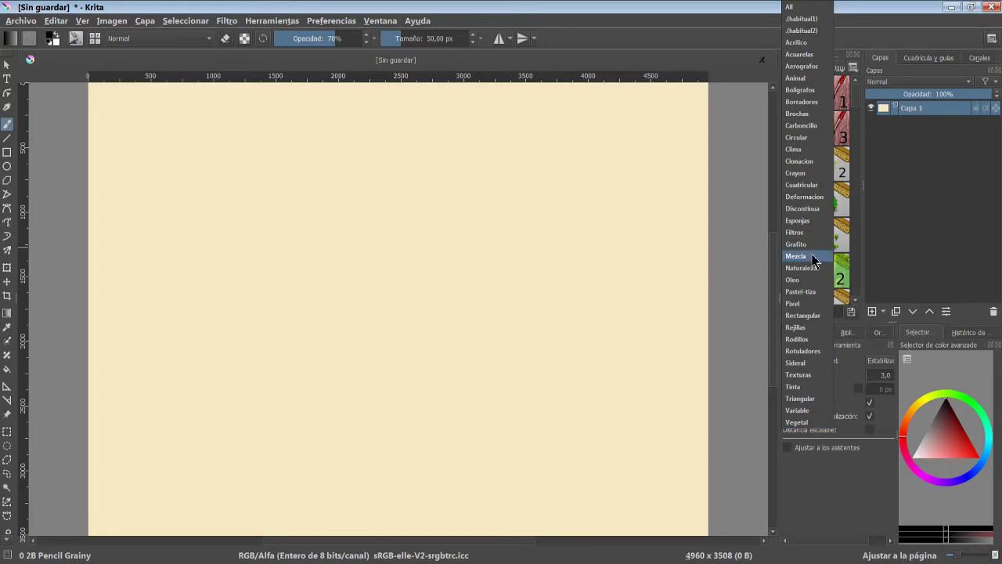
pyautogui.click(800, 102)
pyautogui.rightClick(800, 102)
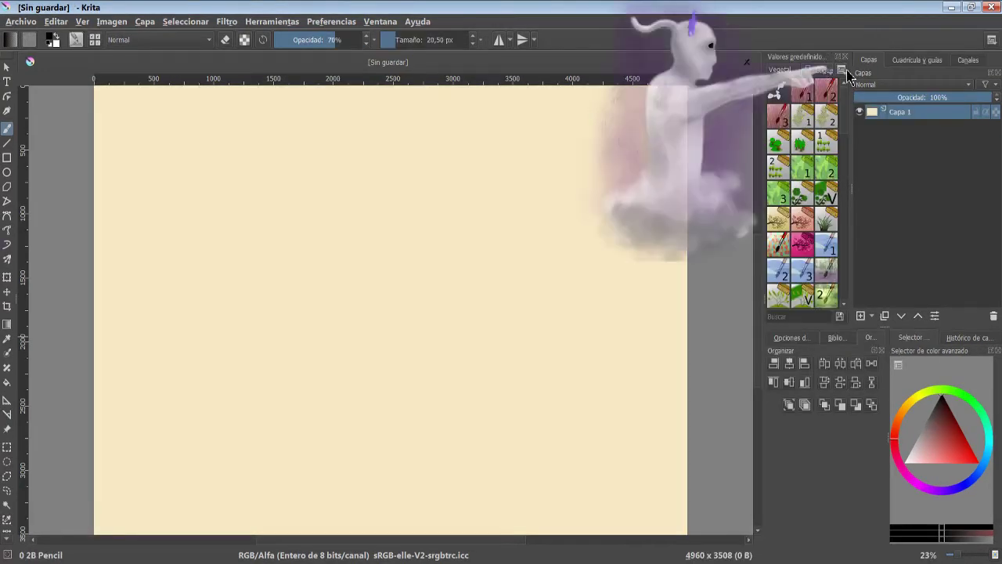
# Display the presets as a Details list and widen the preset panel.
pyautogui.click(841, 69)
pyautogui.moveTo(918, 152)
pyautogui.mouseDown()
pyautogui.moveTo(966, 151)
pyautogui.moveTo(831, 159)
pyautogui.moveTo(969, 161)
pyautogui.mouseUp()
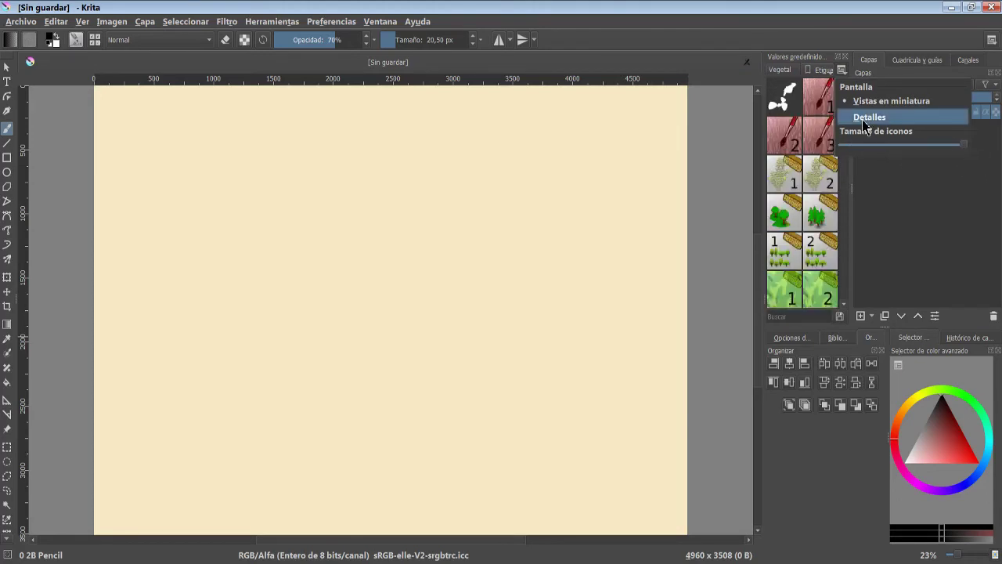
pyautogui.click(864, 118)
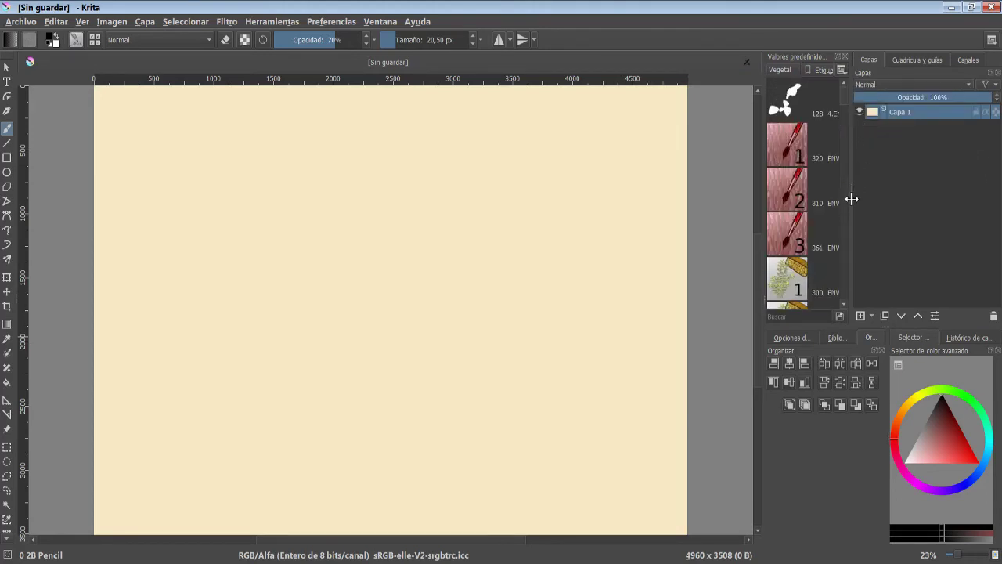
pyautogui.moveTo(847, 200); pyautogui.dragTo(902, 195)
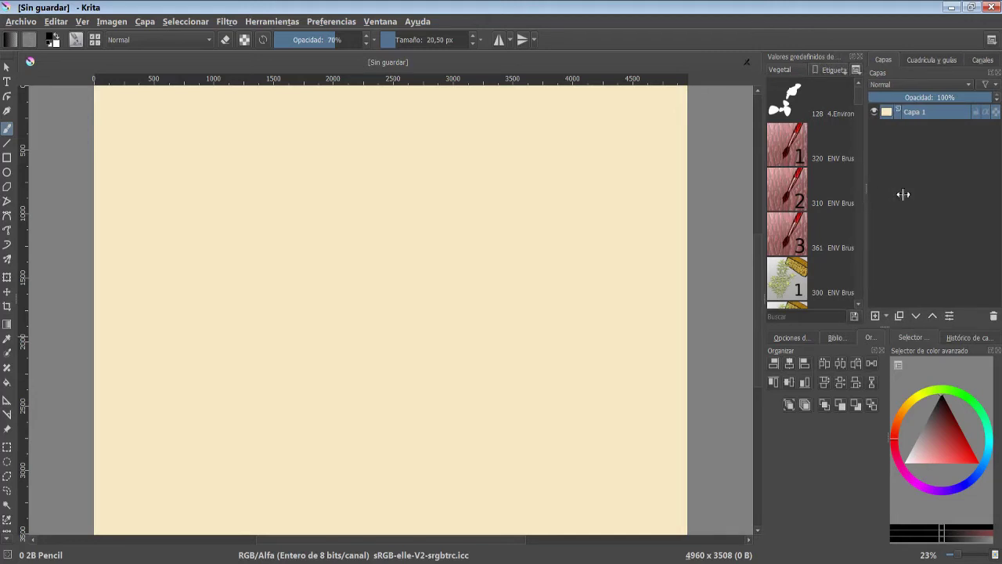
# Activate the Krita_4_Default_Resources bundle in the resource manager.
pyautogui.click(342, 26)
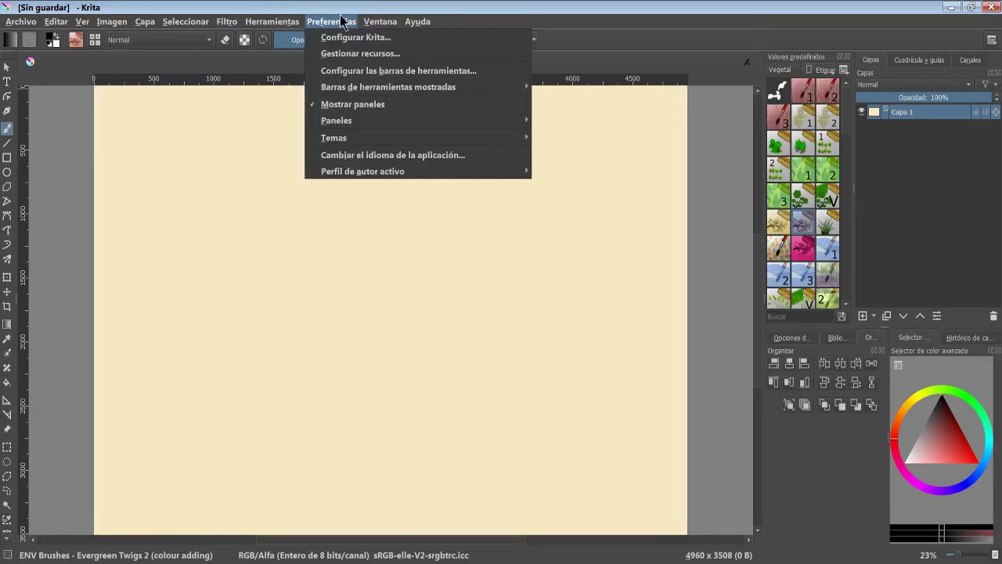
pyautogui.click(417, 56)
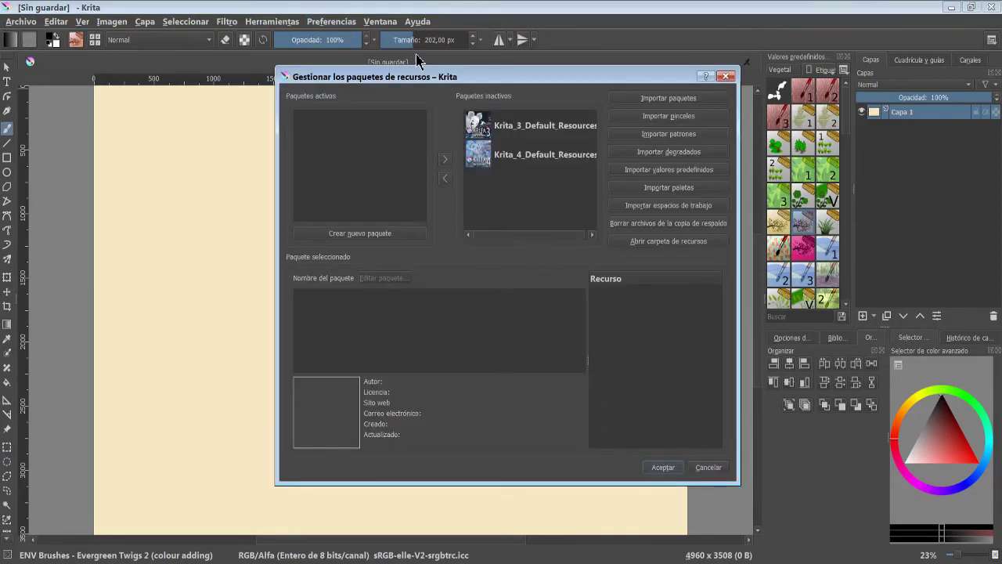
pyautogui.click(508, 160)
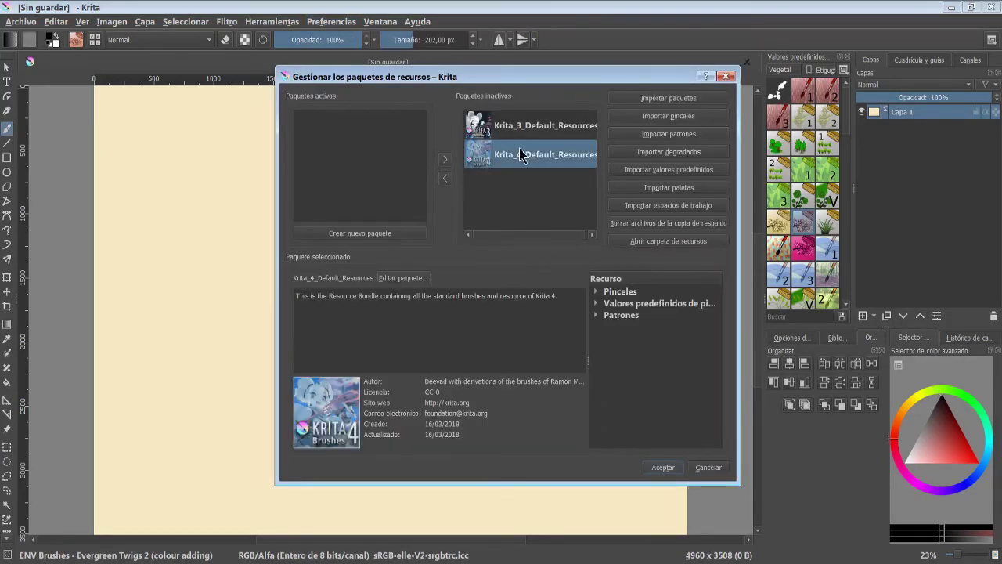
pyautogui.click(445, 178)
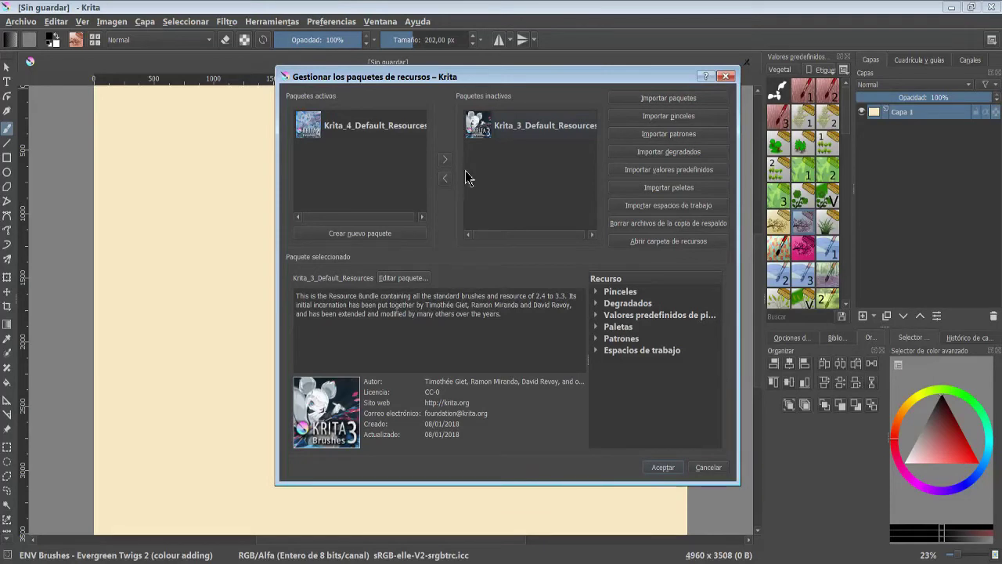
pyautogui.click(388, 134)
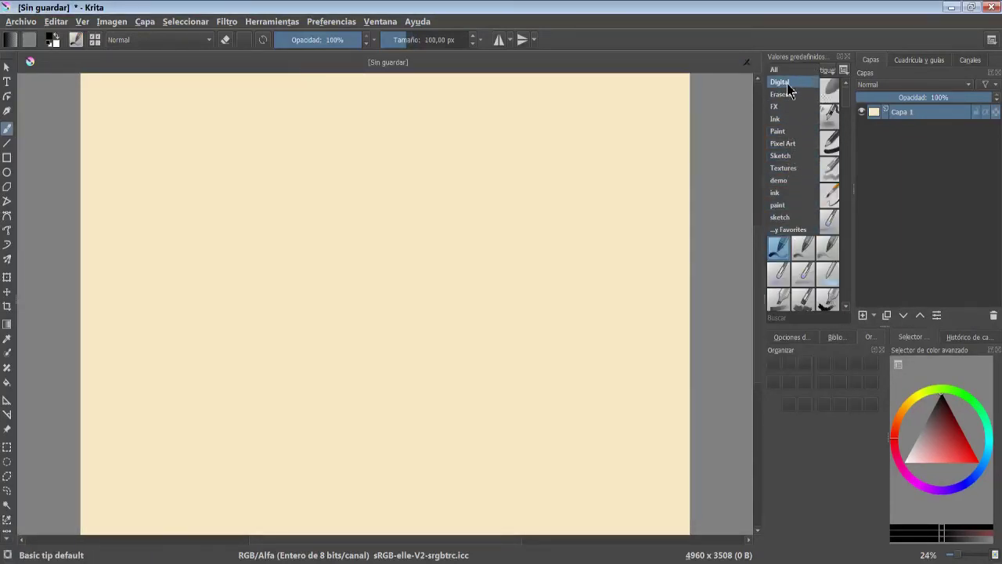
# List all brush presets and select b) Airbrush Soft.
pyautogui.click(834, 129)
pyautogui.click(793, 150)
pyautogui.scroll(-5, 793, 150)
pyautogui.scroll(3, 842, 207)
pyautogui.scroll(3, 839, 234)
# Deactivate both default resource bundles, apply, and filter presets by the Pixel Art tag.
pyautogui.click(331, 21)
pyautogui.click(360, 54)
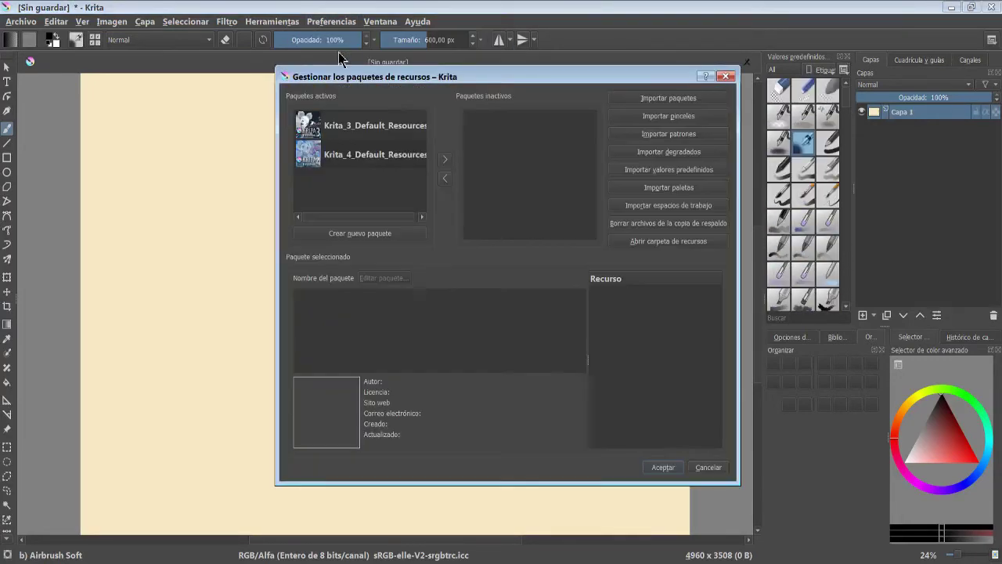
pyautogui.click(390, 154)
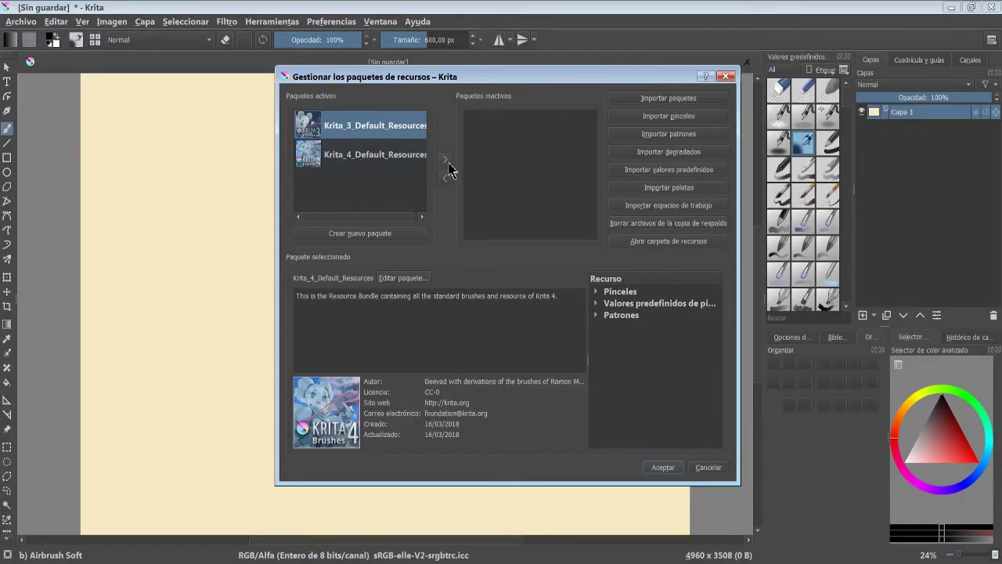
pyautogui.click(446, 160)
pyautogui.click(392, 127)
pyautogui.click(444, 159)
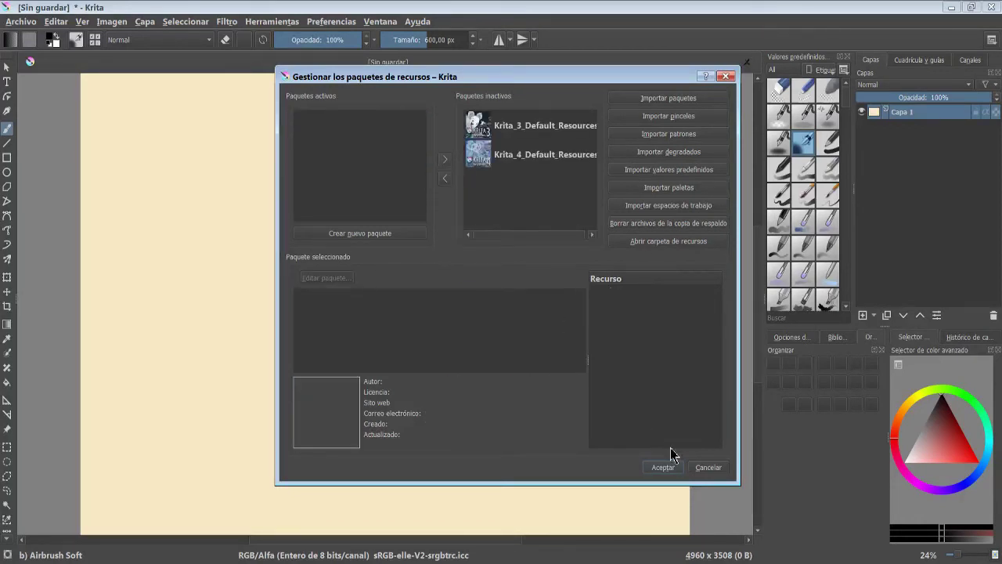
pyautogui.click(665, 467)
pyautogui.click(782, 72)
pyautogui.click(788, 72)
pyautogui.click(789, 73)
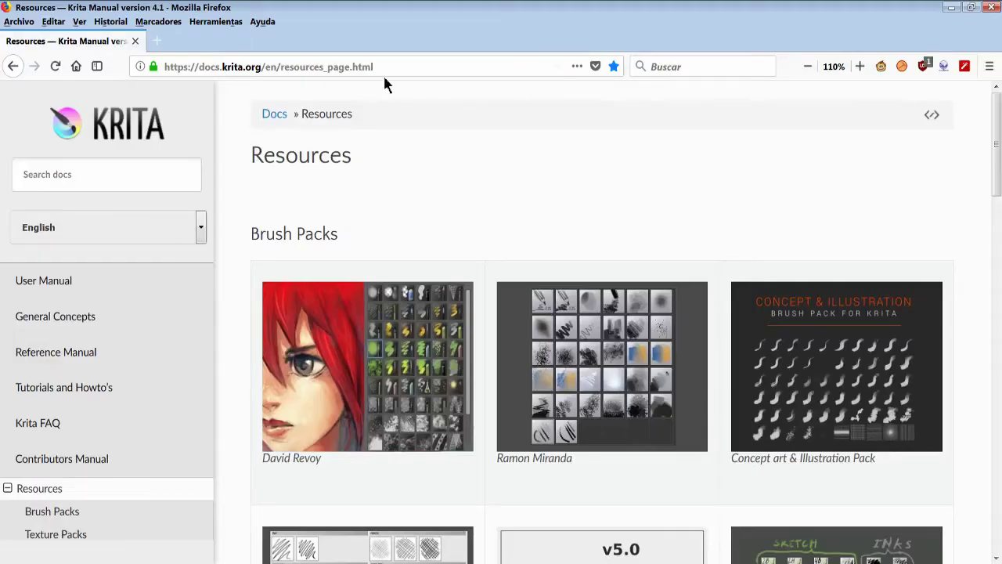
# Select the docs.krita.org resources page URL and scroll through the brush packs and back up.
pyautogui.doubleClick(391, 66)
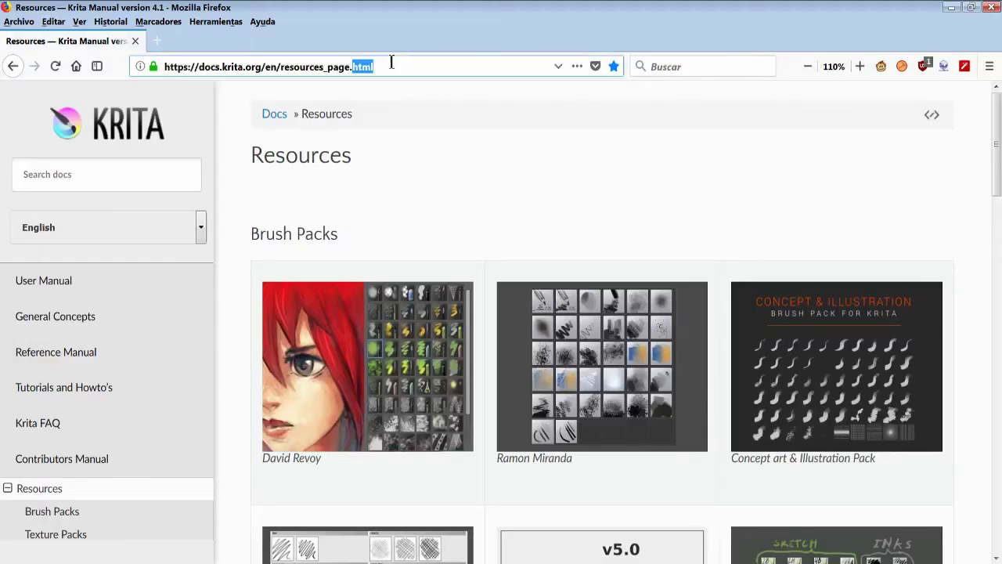
pyautogui.click(391, 66)
pyautogui.scroll(-10, 532, 278)
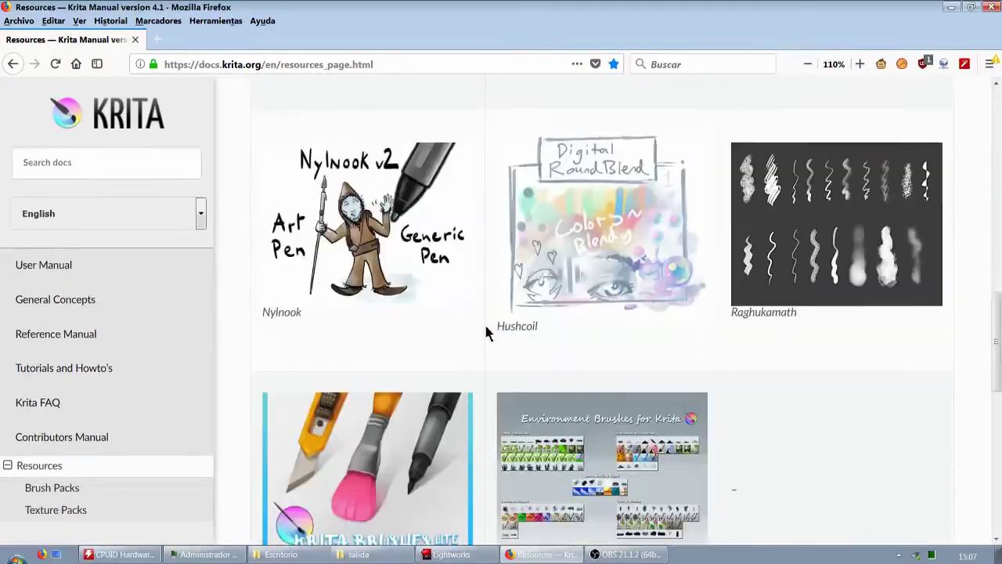
pyautogui.scroll(-5, 485, 332)
pyautogui.scroll(10, 485, 333)
pyautogui.scroll(10, 485, 333)
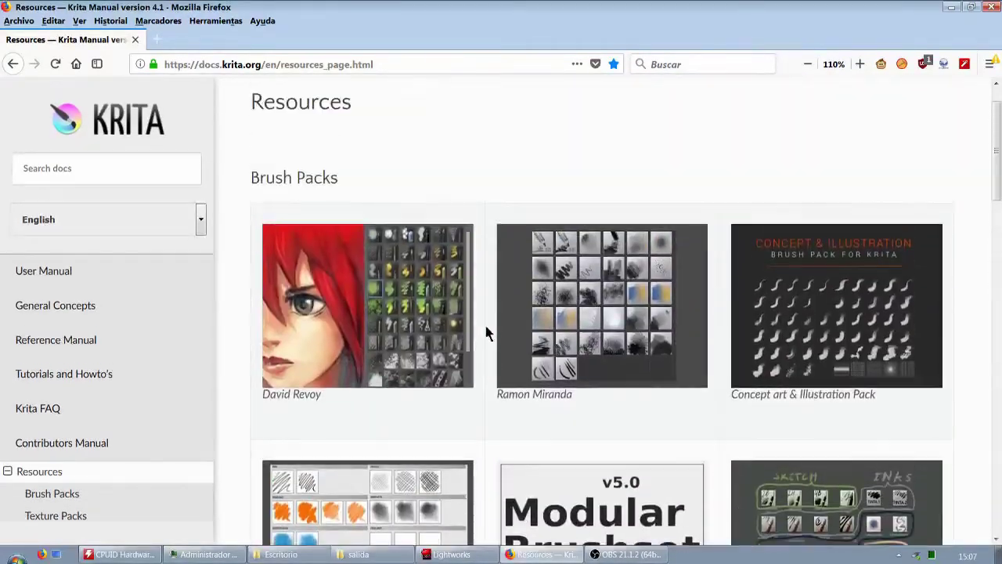
pyautogui.scroll(1, 486, 333)
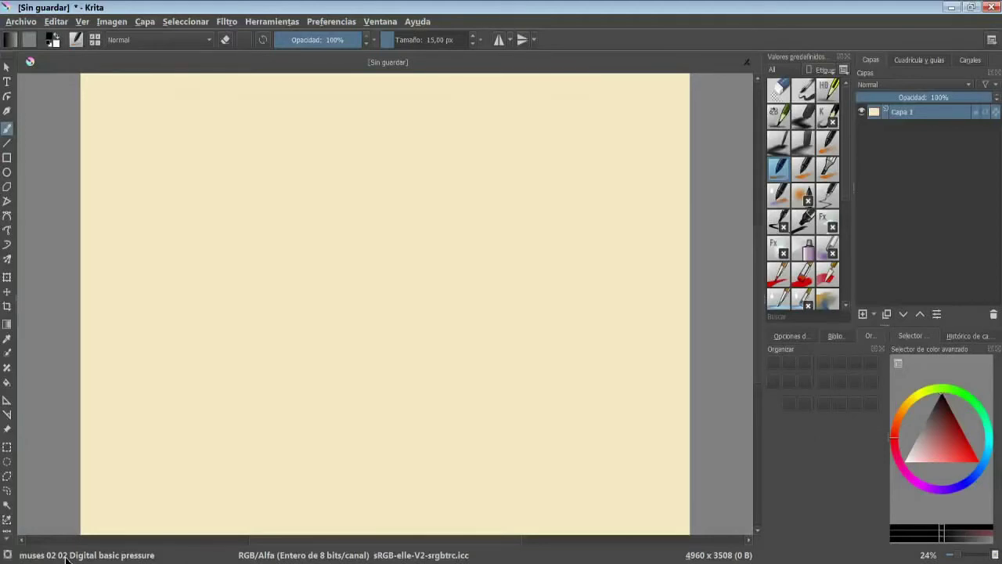
# Import Muses.bundle, deactivate Krita_3_Default_Resources, and apply the bundle changes.
pyautogui.click(331, 21)
pyautogui.click(356, 52)
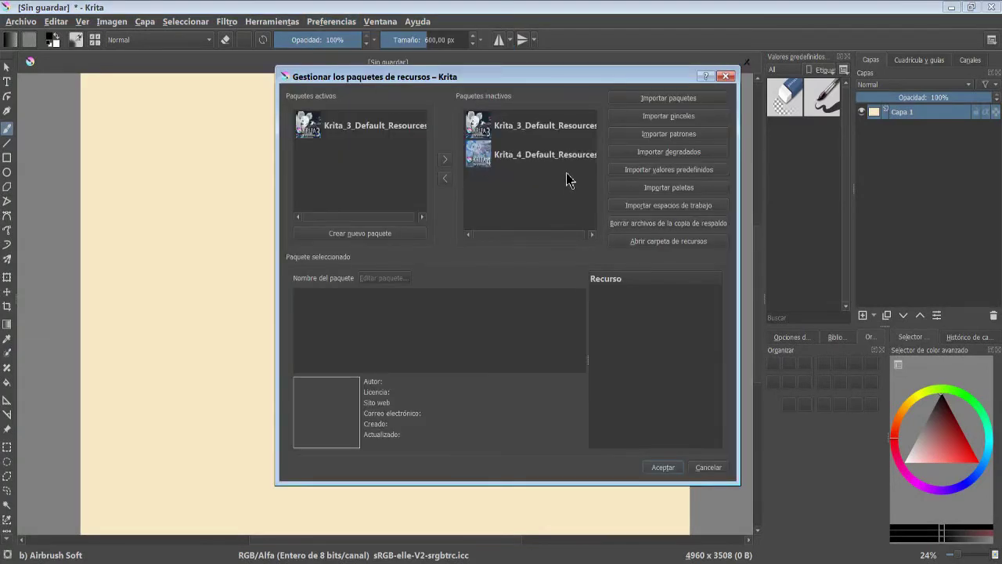
pyautogui.click(663, 101)
pyautogui.click(458, 246)
pyautogui.doubleClick(458, 246)
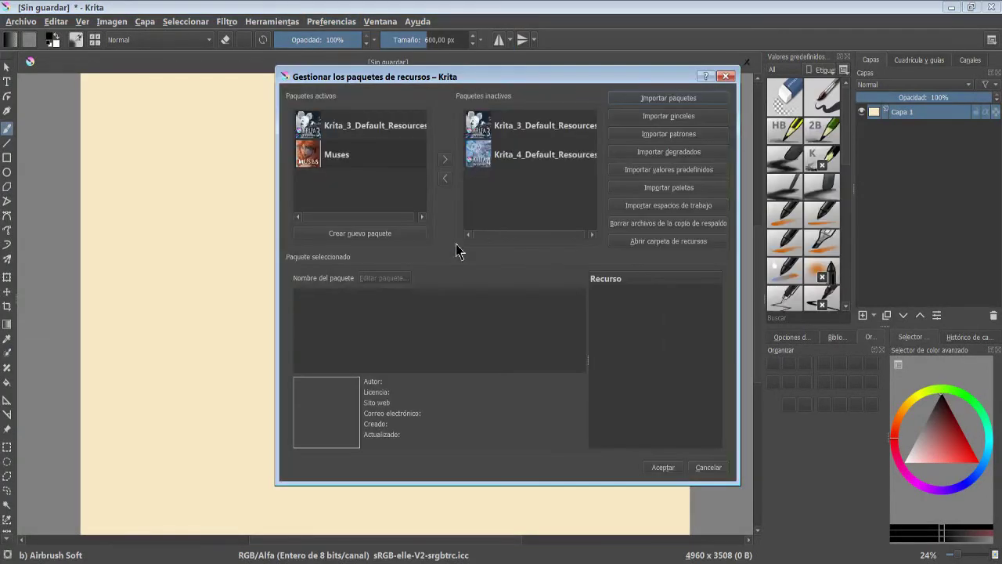
pyautogui.click(356, 131)
pyautogui.click(446, 161)
pyautogui.click(352, 125)
pyautogui.click(662, 467)
# Browse the Painting1, muses and All tags, selecting Technic pen, eraser and Pencil 2B.
pyautogui.click(786, 70)
pyautogui.click(785, 82)
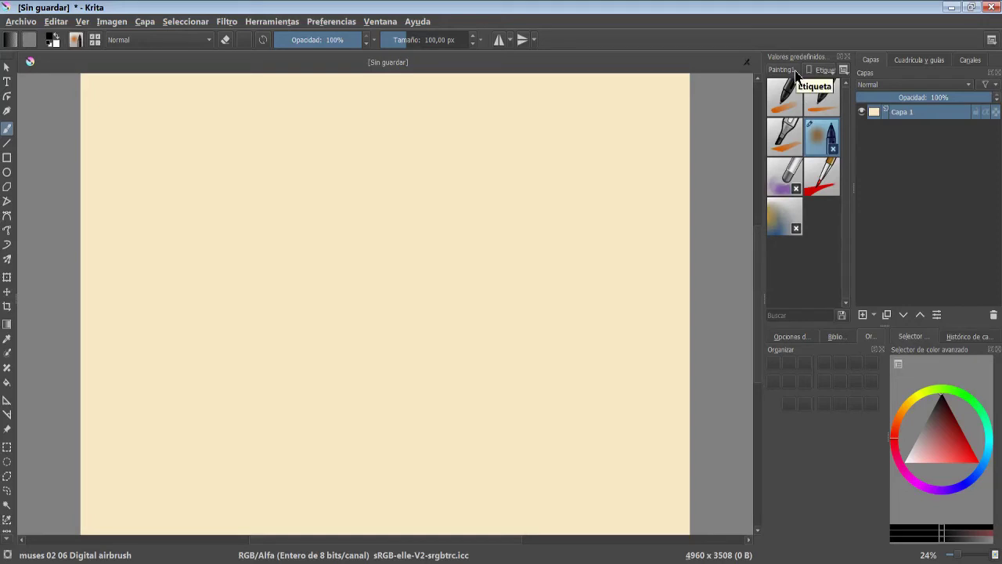
pyautogui.click(796, 75)
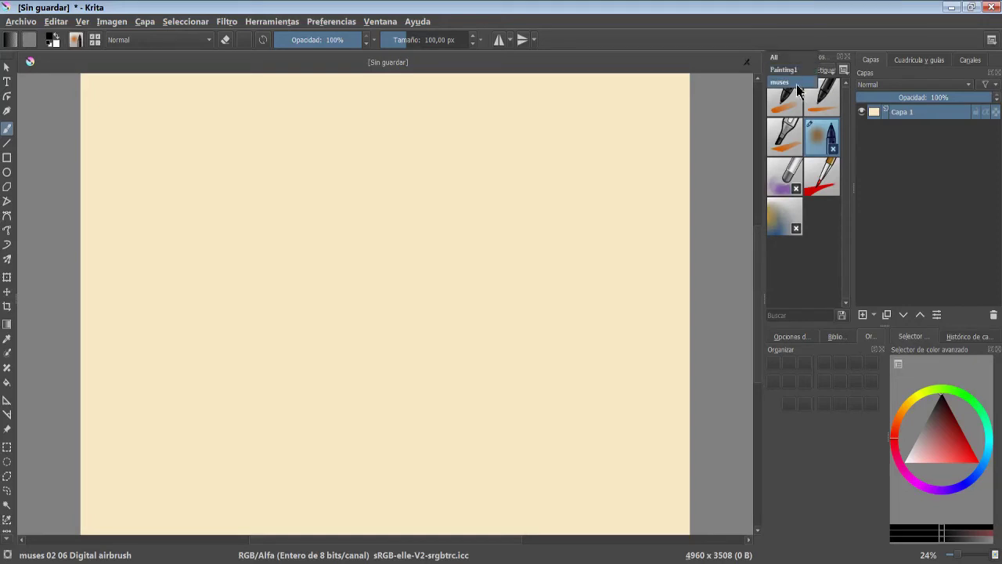
pyautogui.click(796, 82)
pyautogui.click(785, 193)
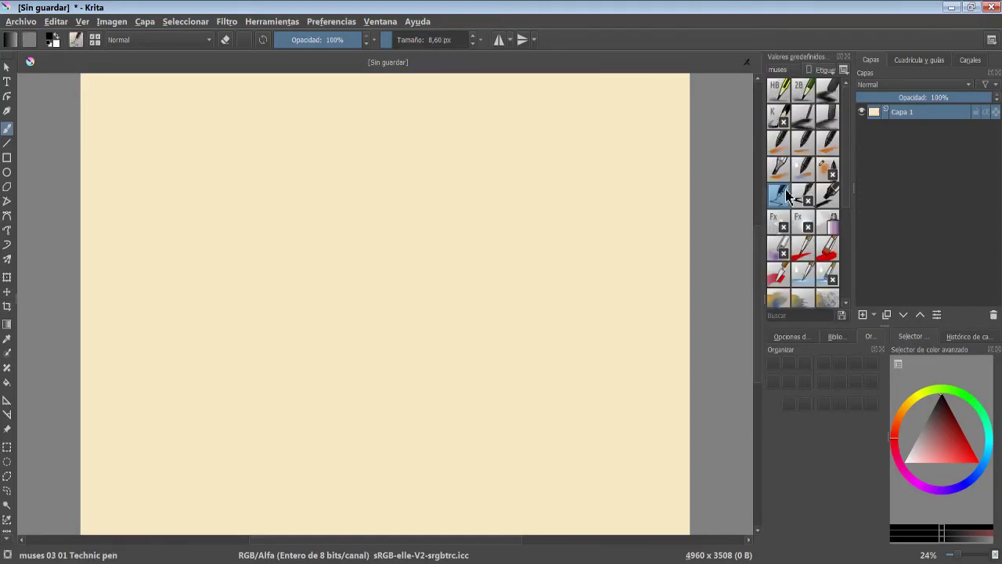
pyautogui.click(785, 71)
pyautogui.click(785, 53)
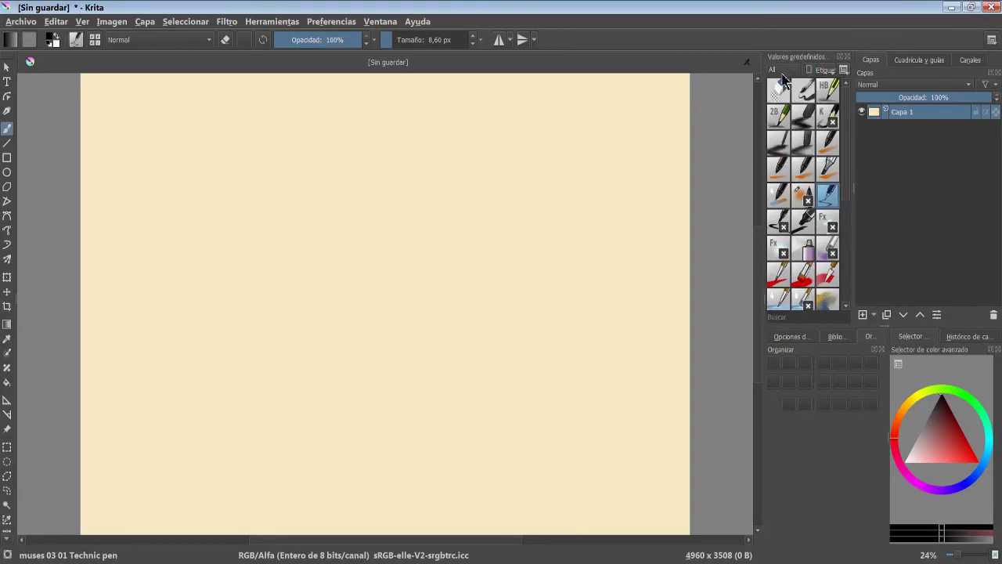
pyautogui.click(780, 89)
pyautogui.click(778, 116)
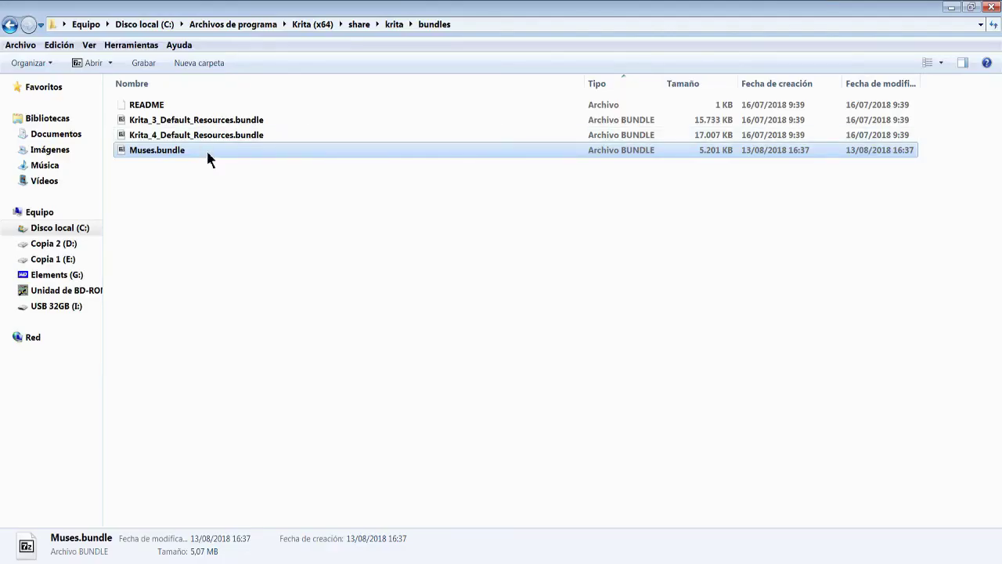
# Extract all Muses.bundle contents via 7-Zip into AppData\Roaming\krita, replacing existing folders.
pyautogui.rightClick(207, 158)
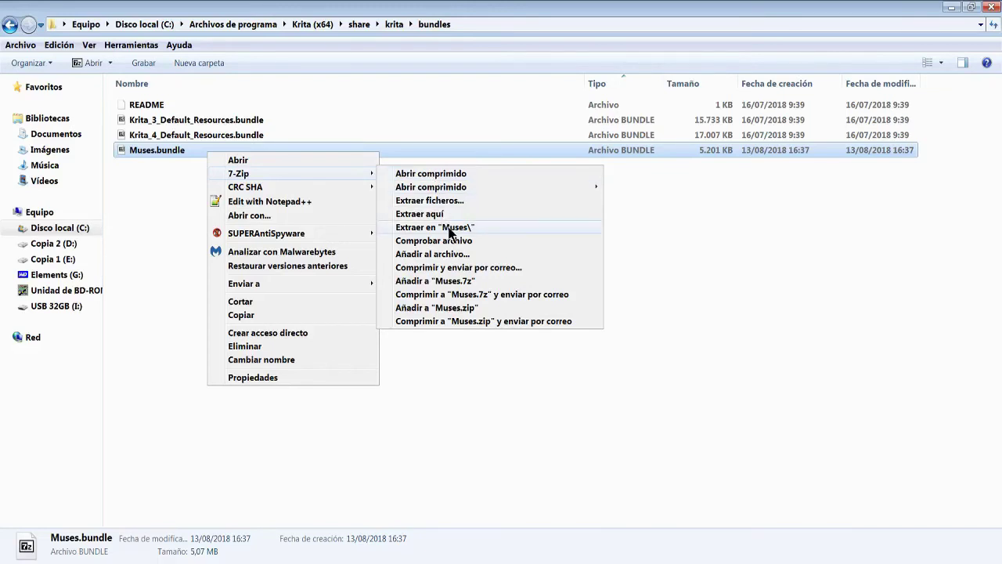
pyautogui.click(324, 161)
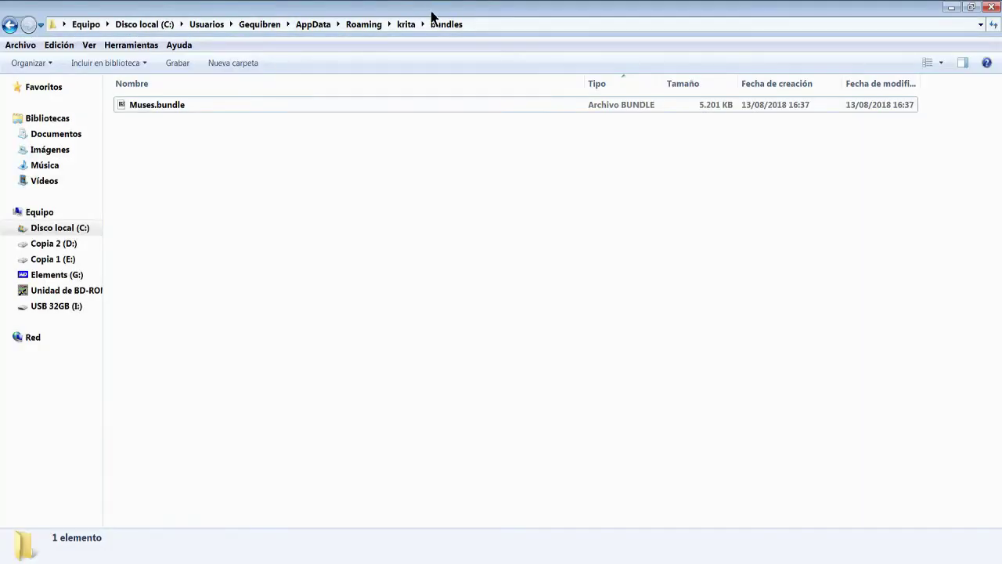
pyautogui.click(406, 24)
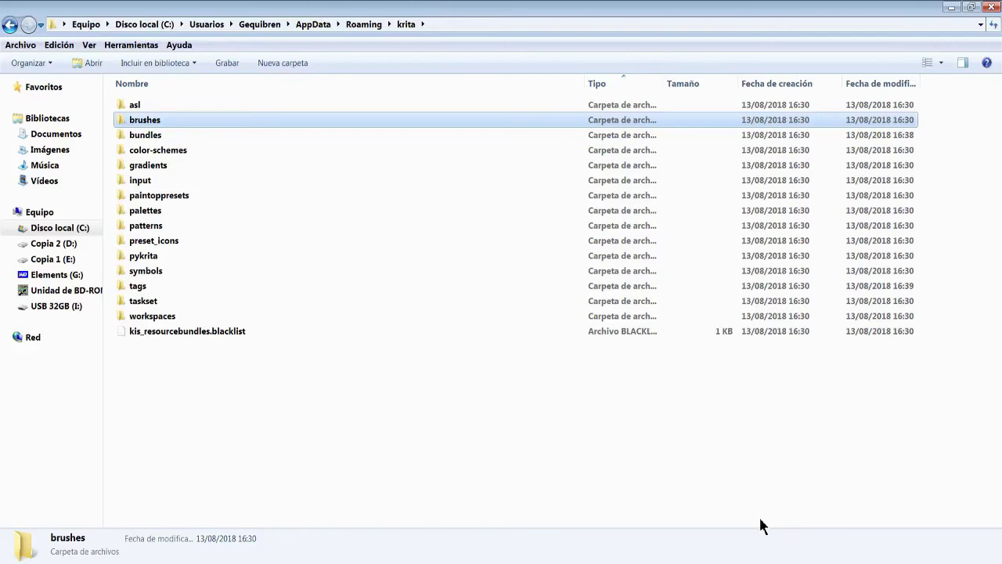
pyautogui.hotkey('alt', 'Tab')
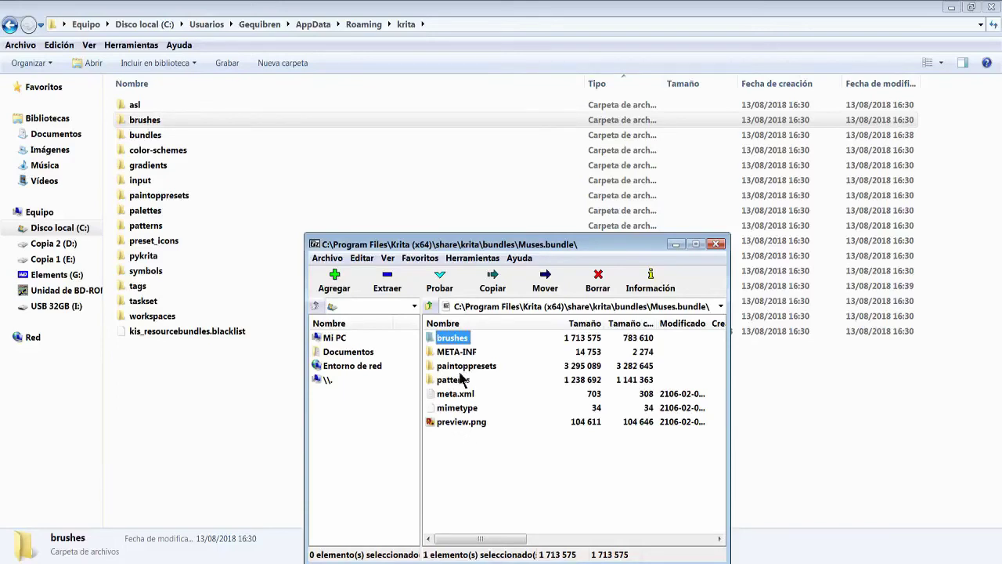
pyautogui.hotkey('ctrl', 'a')
pyautogui.moveTo(454, 380)
pyautogui.mouseDown()
pyautogui.moveTo(256, 408)
pyautogui.moveTo(253, 400)
pyautogui.mouseUp()
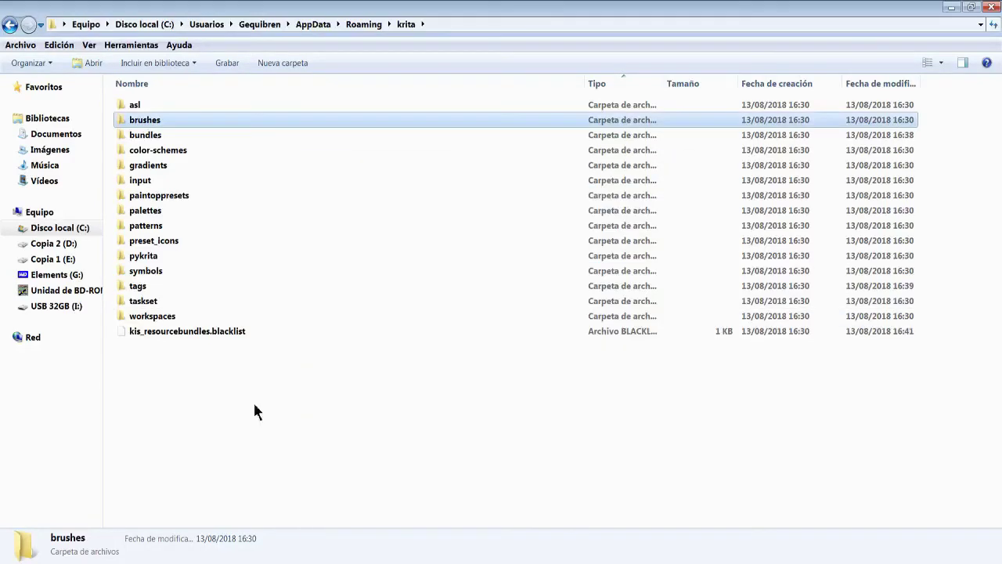
pyautogui.click(454, 429)
pyautogui.click(488, 404)
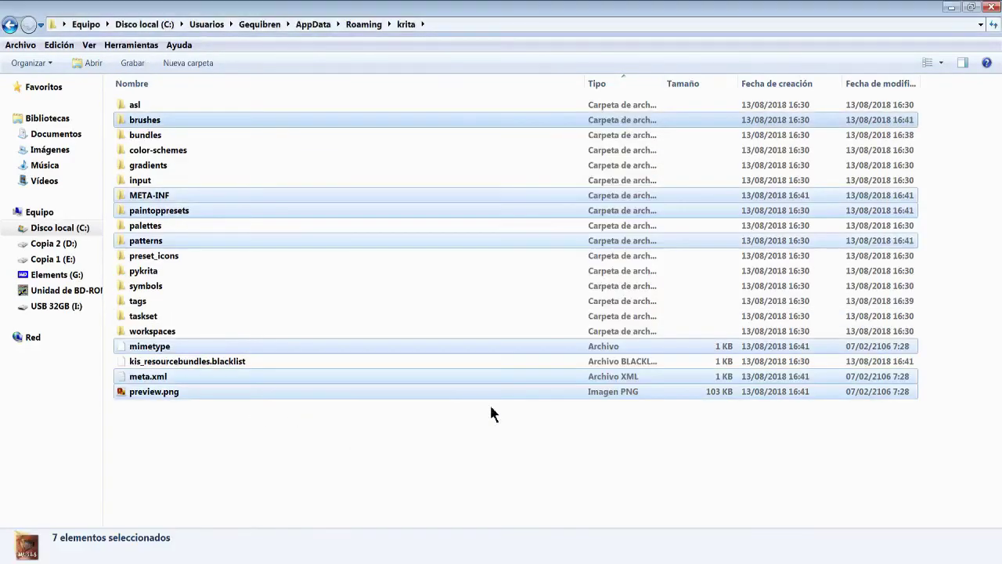
# Preview the DVD_clouds.png image in the extracted brushes folder.
pyautogui.click(181, 119)
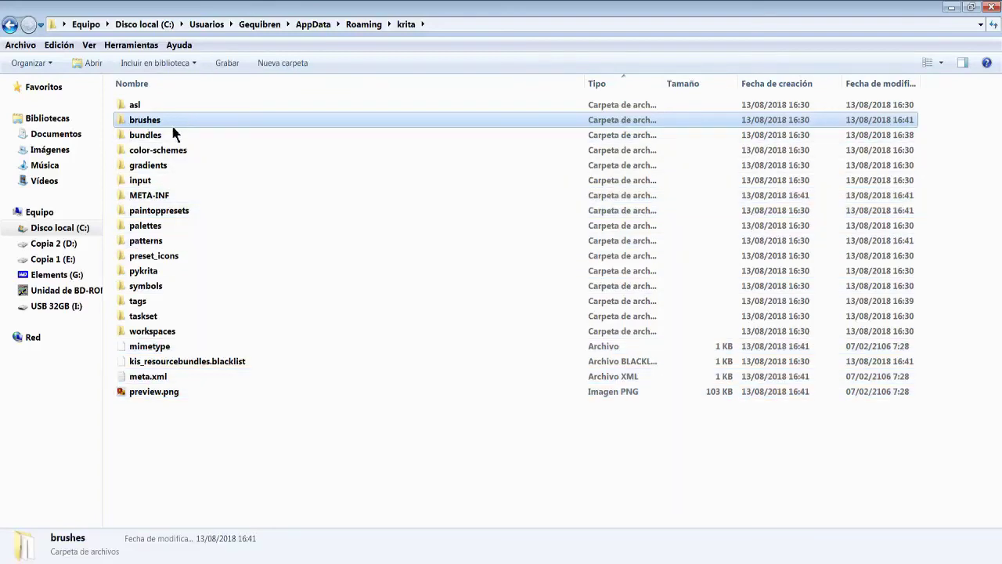
pyautogui.doubleClick(170, 122)
pyautogui.doubleClick(170, 135)
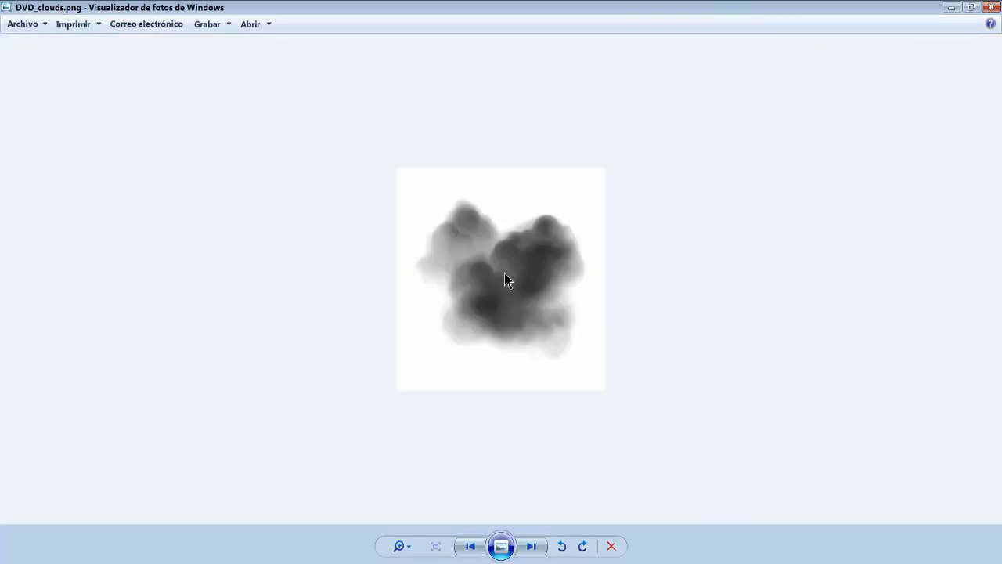
pyautogui.scroll(3, 504, 276)
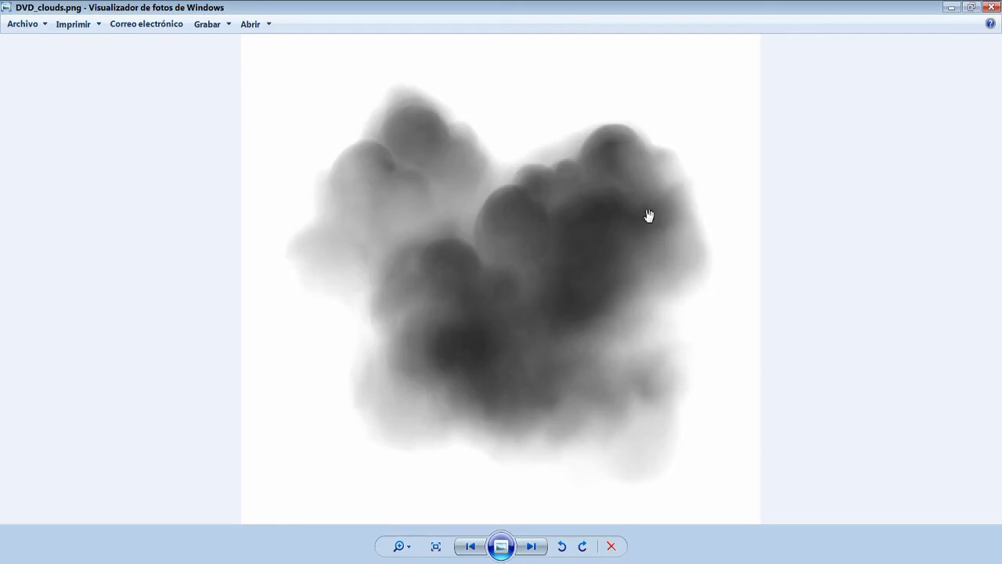
pyautogui.click(991, 7)
# Open META-INF's manifest.xml in a text editor.
pyautogui.click(406, 24)
pyautogui.doubleClick(141, 195)
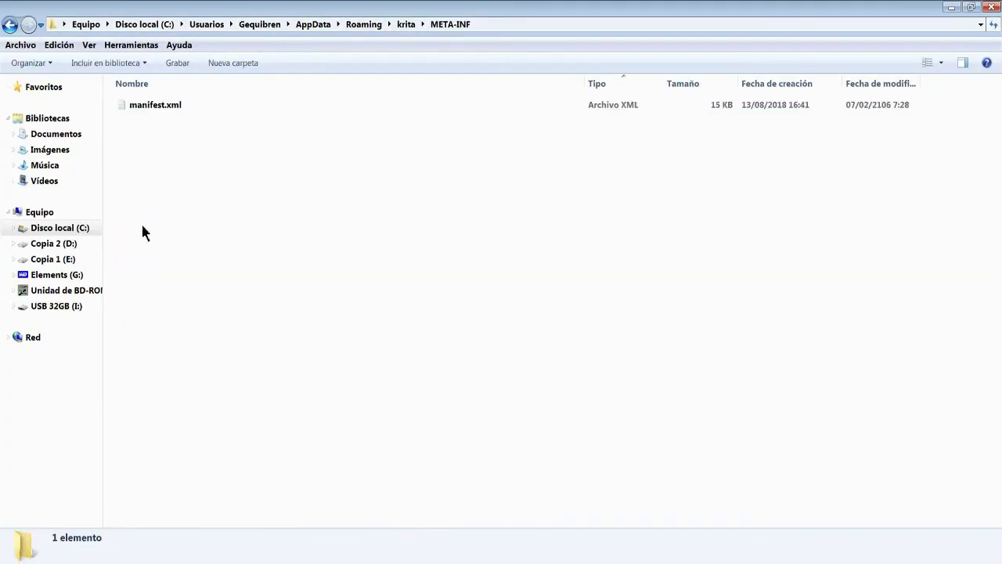
pyautogui.rightClick(182, 104)
pyautogui.click(296, 167)
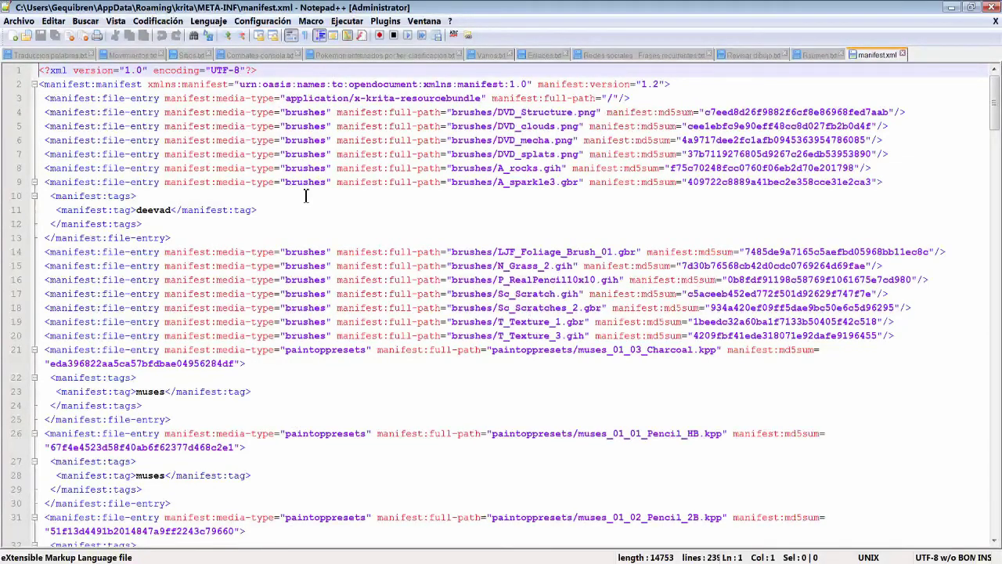
# Inspect the manifest's brushes entries and highlight the paintoppresets entries, such as muses_03_02_Brush_pen.kpp.
pyautogui.click(191, 112)
pyautogui.moveTo(451, 112); pyautogui.dragTo(600, 119)
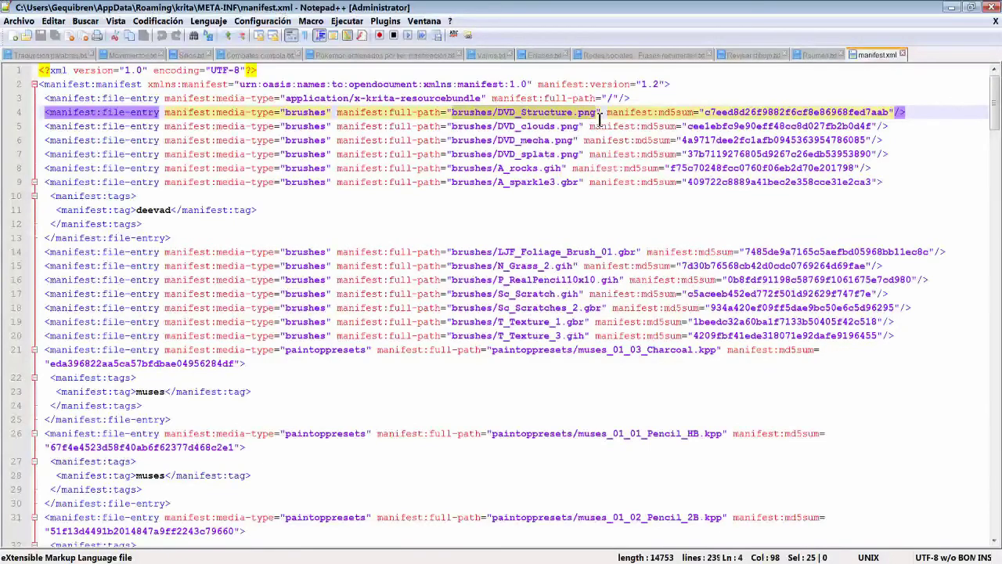
pyautogui.scroll(-4, 395, 186)
pyautogui.doubleClick(294, 182)
pyautogui.scroll(-20, 235, 227)
pyautogui.moveTo(45, 280); pyautogui.dragTo(186, 354)
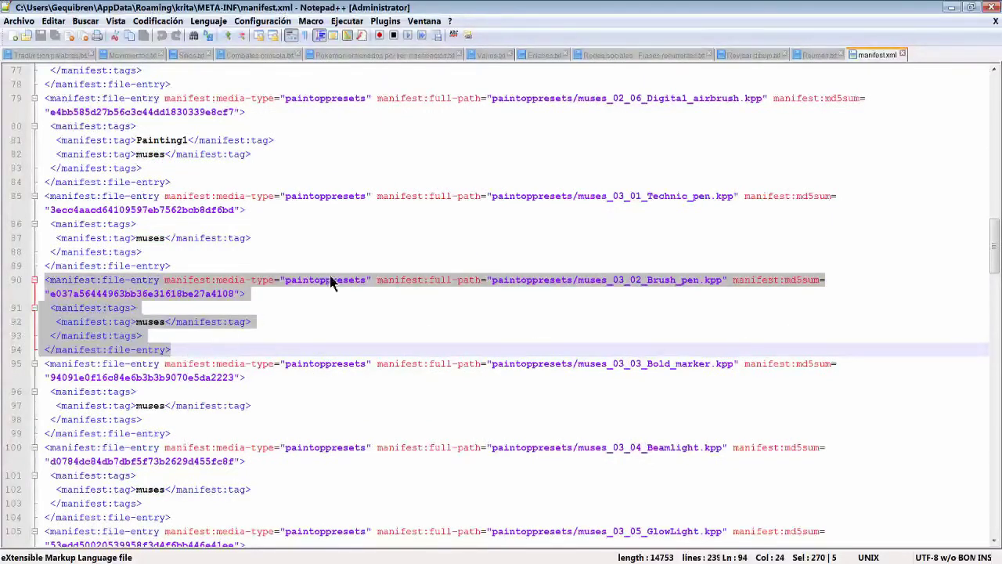
pyautogui.moveTo(492, 279); pyautogui.dragTo(721, 280)
# Review the muses tag and pattern entries like 07_big-grain_small.png, then return to Explorer.
pyautogui.click(71, 322)
pyautogui.moveTo(71, 322); pyautogui.dragTo(290, 324)
pyautogui.moveTo(994, 247); pyautogui.dragTo(995, 507)
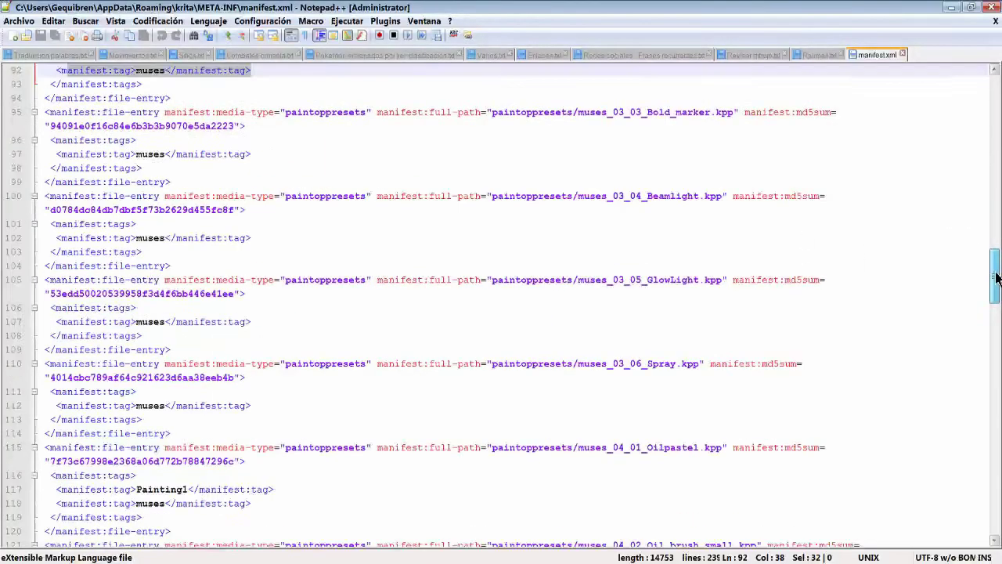
pyautogui.doubleClick(308, 447)
pyautogui.moveTo(549, 451); pyautogui.dragTo(636, 452)
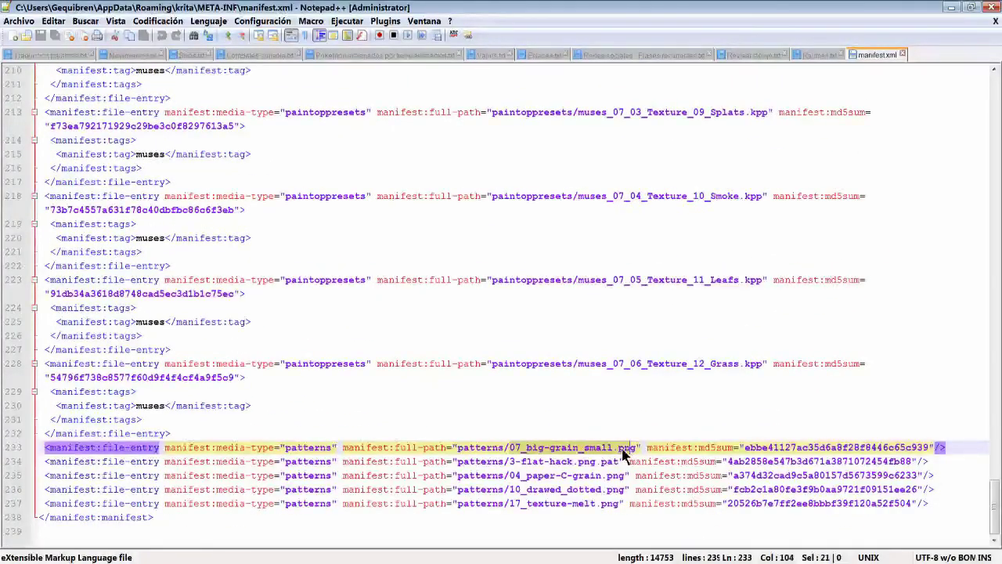
pyautogui.click(519, 407)
pyautogui.hotkey('alt', 'Tab')
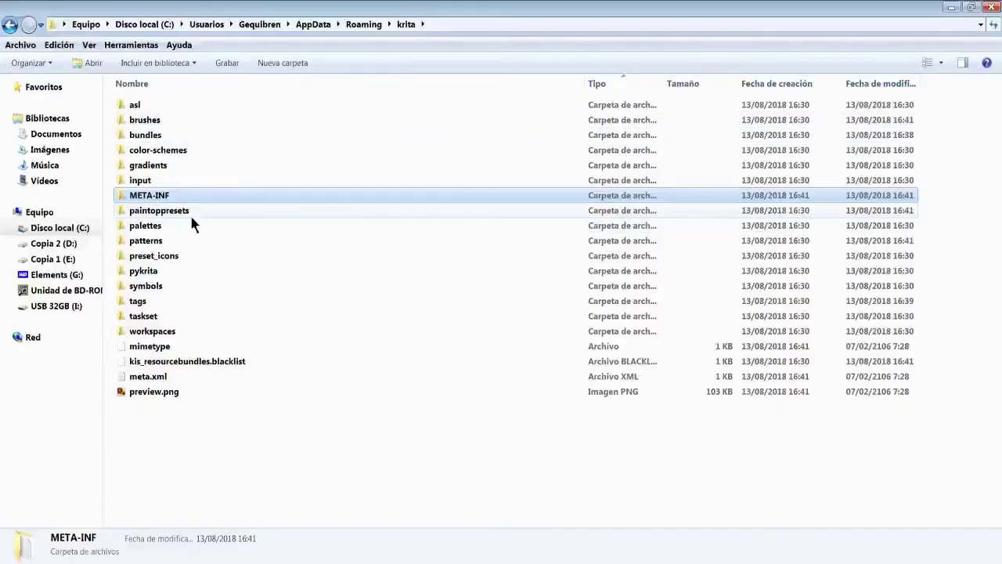
# Browse the paintoppresets folder's muses .kpp files, such as Pencil_Charcoal and Marker, then return to Krita.
pyautogui.doubleClick(189, 209)
pyautogui.click(217, 150)
pyautogui.click(235, 241)
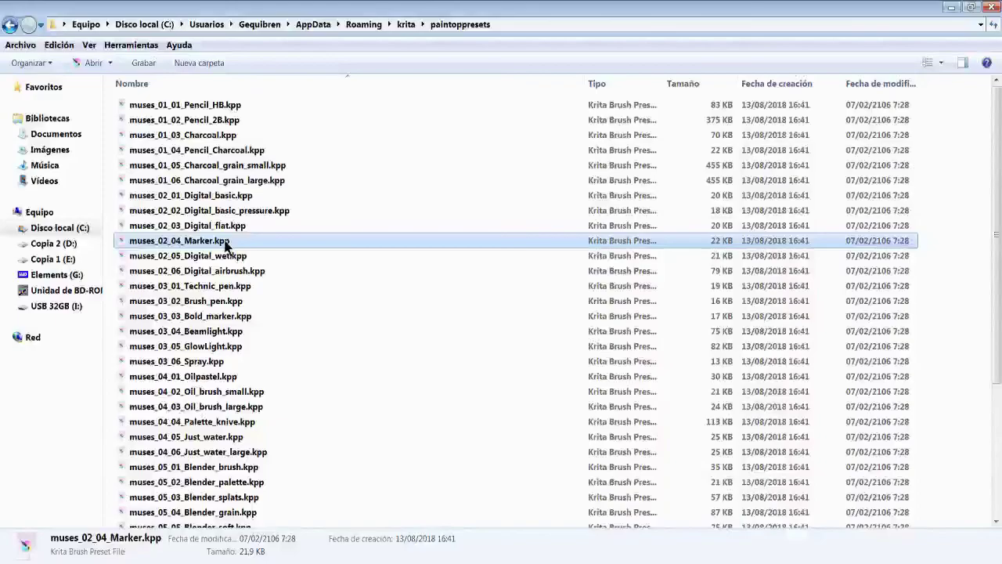
pyautogui.hotkey('alt', 'Tab')
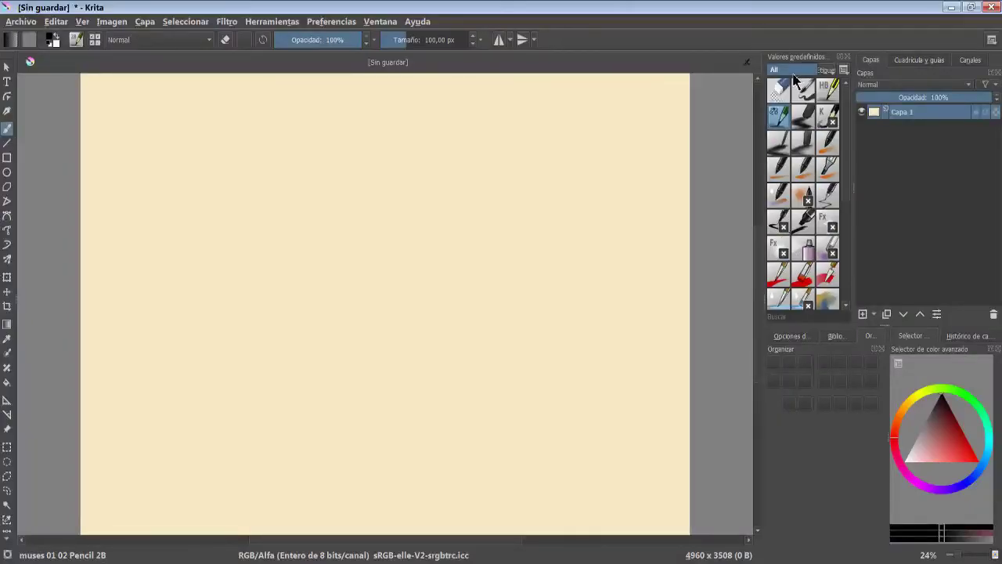
# Browse the brush presets, selecting b) Basic-5 Size and then muses 05 06 Blender structure.
pyautogui.click(800, 114)
pyautogui.scroll(-2, 807, 172)
pyautogui.scroll(-3, 811, 227)
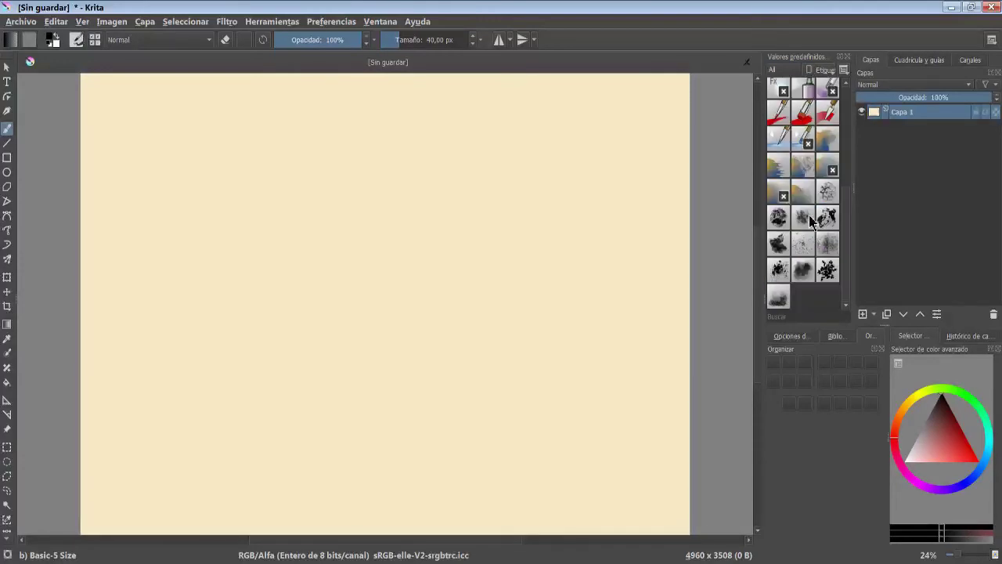
pyautogui.click(804, 191)
# Check the inactive Muses bundle in the resource bundle manager, then close it.
pyautogui.click(331, 21)
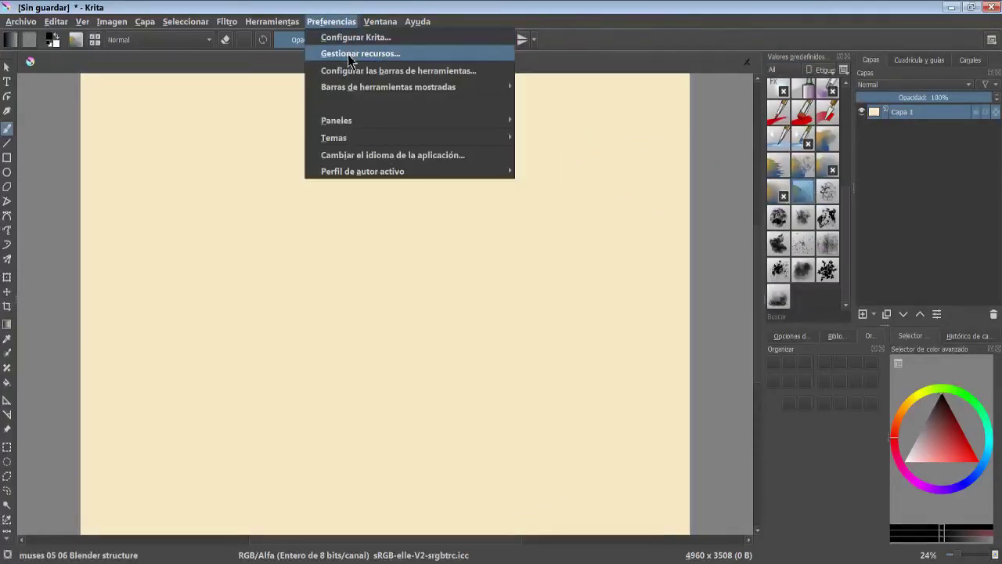
pyautogui.click(349, 54)
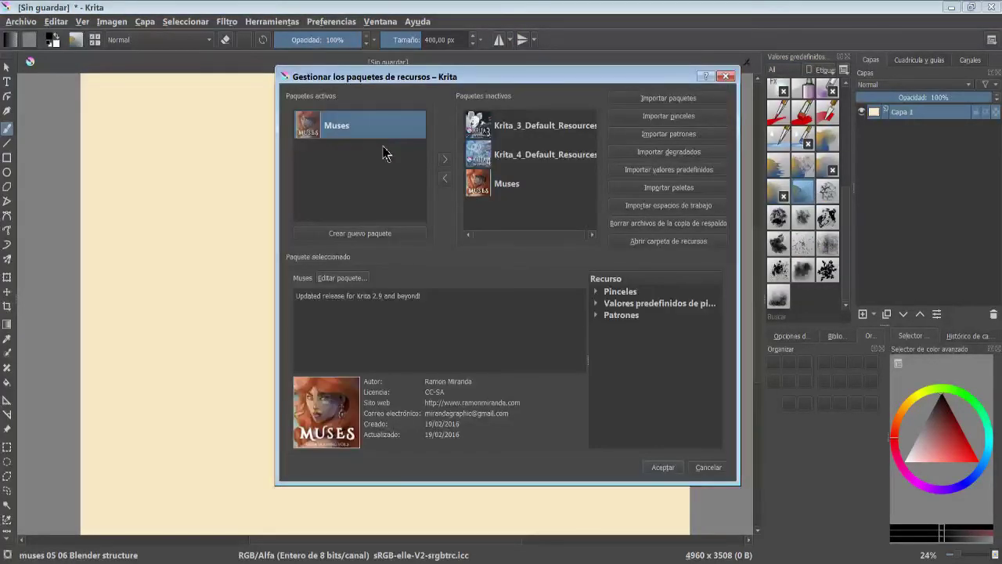
pyautogui.click(530, 180)
pyautogui.click(709, 467)
# Choose the muses 02 02 Digital basic pressure preset, open its .kpp file, and enter the patterns folder.
pyautogui.click(777, 92)
pyautogui.click(777, 166)
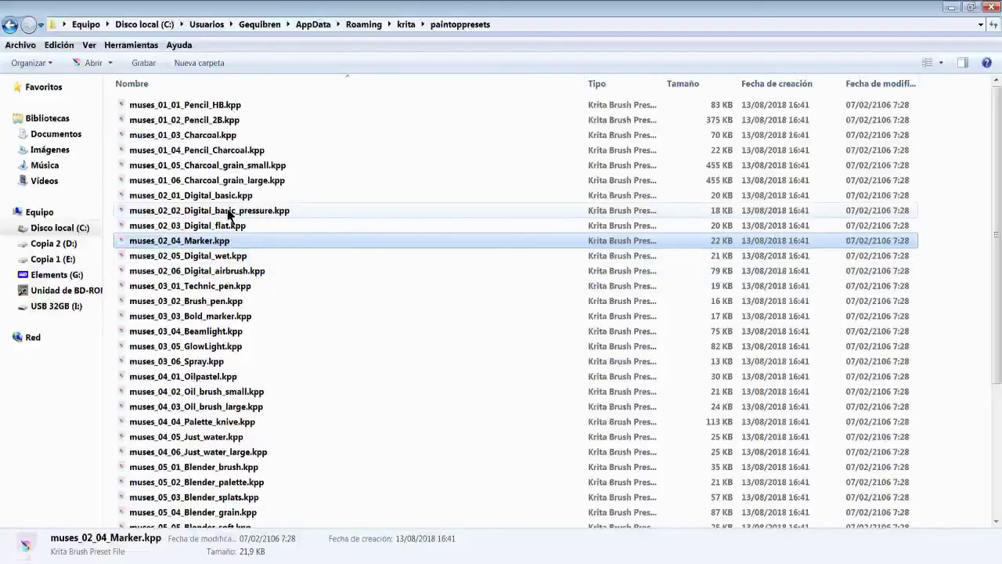
pyautogui.click(235, 211)
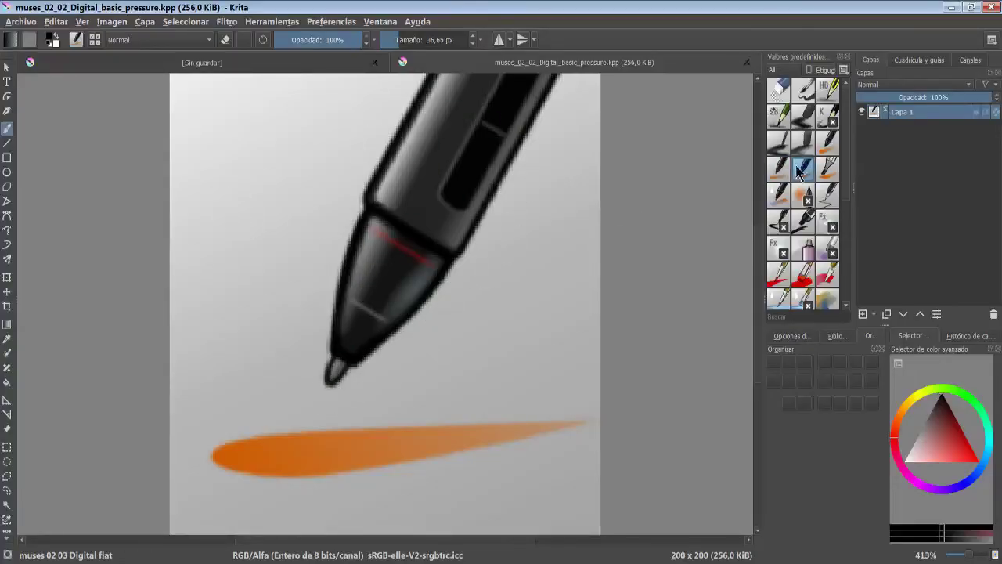
pyautogui.keyDown('ctrl'); pyautogui.scroll(2, 783, 176); pyautogui.keyUp('ctrl')
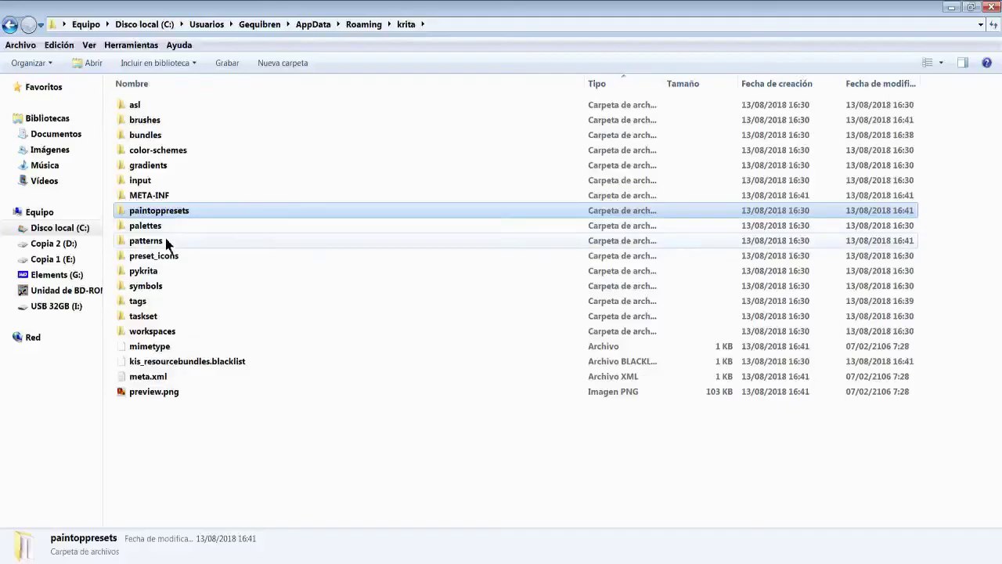
pyautogui.doubleClick(167, 242)
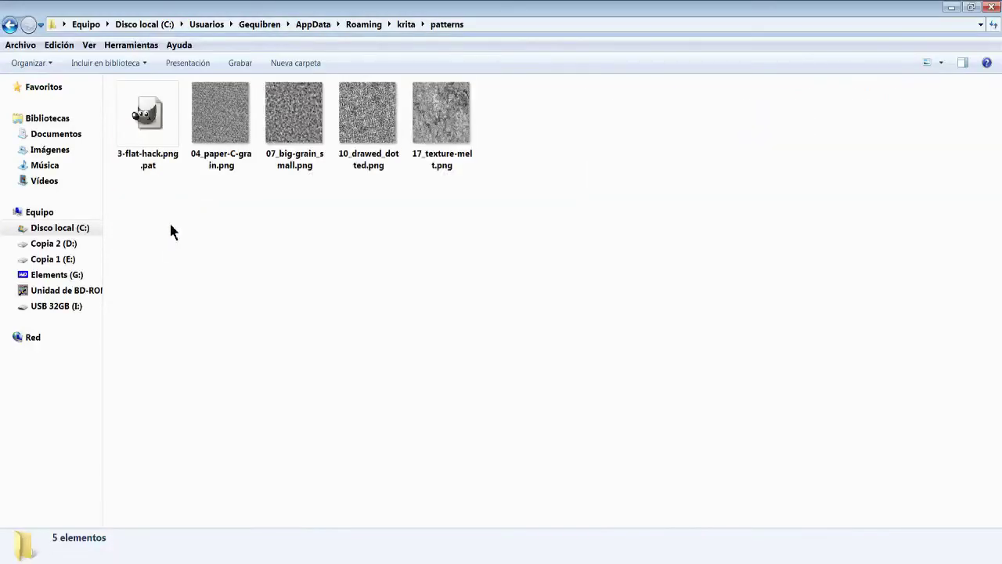
# Preview the 07_big-grain_small.png texture, then move from patterns to the krita tags folder.
pyautogui.doubleClick(296, 148)
pyautogui.scroll(2, 470, 321)
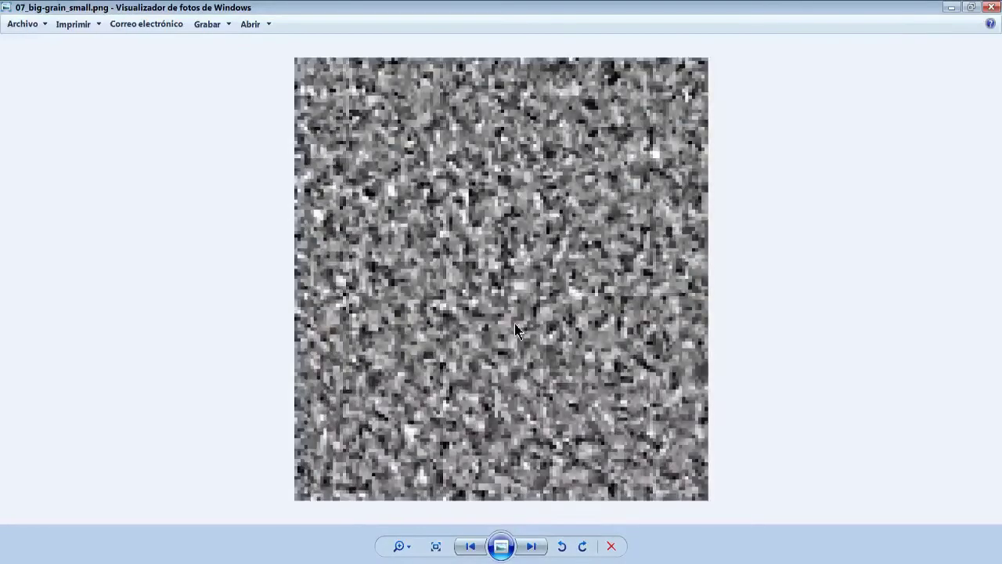
pyautogui.click(990, 7)
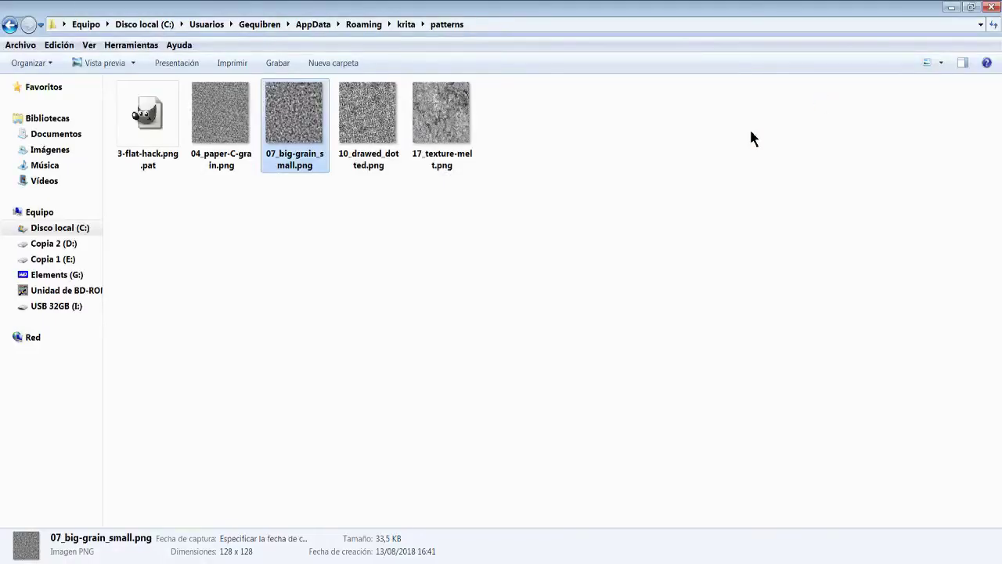
pyautogui.click(403, 26)
pyautogui.doubleClick(193, 296)
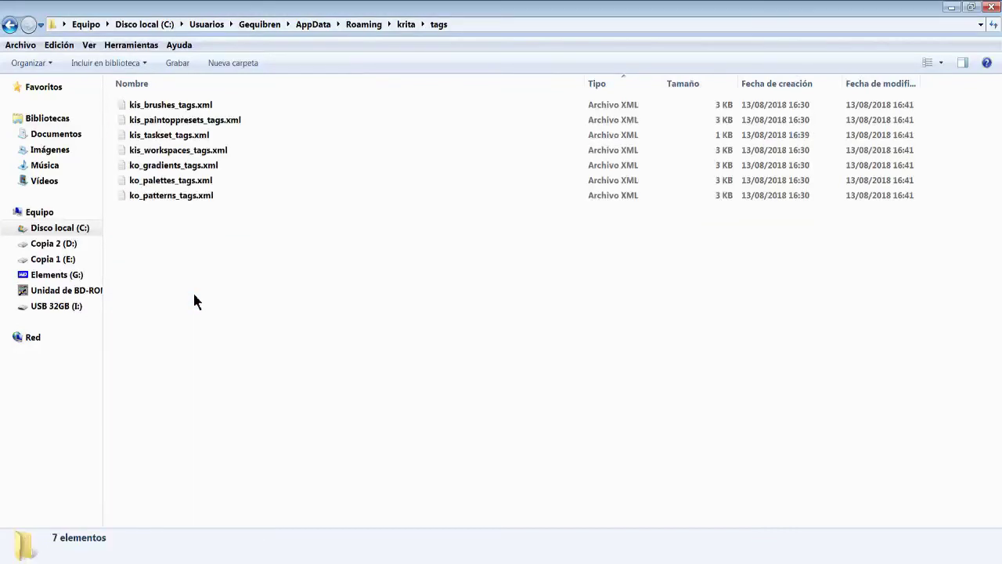
# Read kis_workspaces_tags.xml in Notepad++, then return to the tags folder.
pyautogui.doubleClick(216, 154)
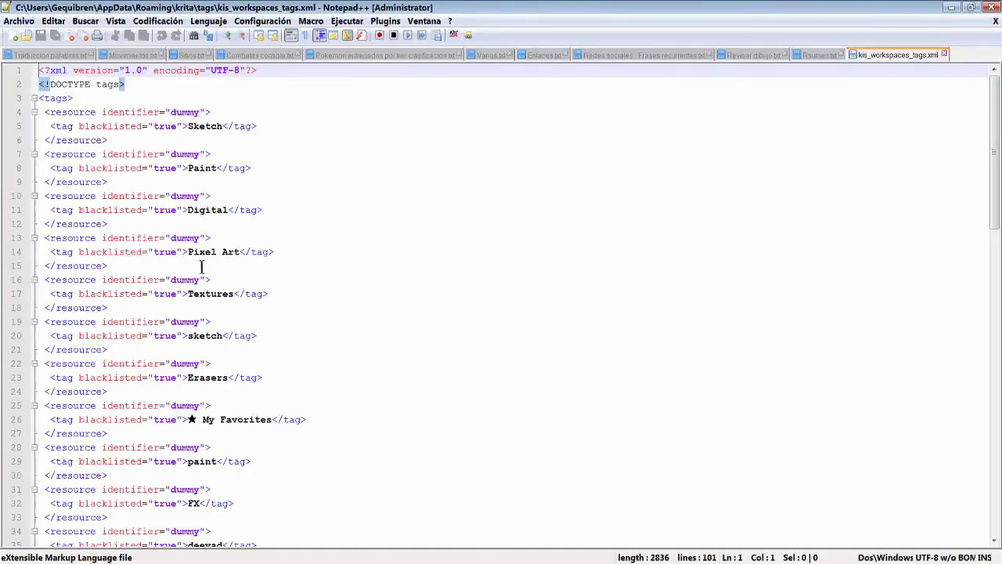
pyautogui.scroll(-5, 201, 267)
pyautogui.scroll(-5, 201, 267)
pyautogui.scroll(-12, 201, 267)
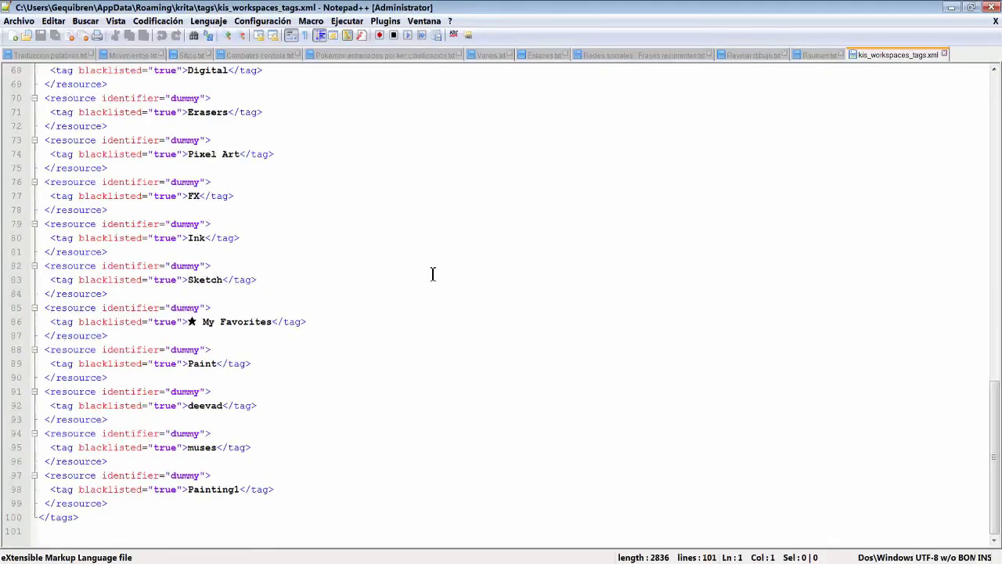
pyautogui.hotkey('alt', 'Tab')
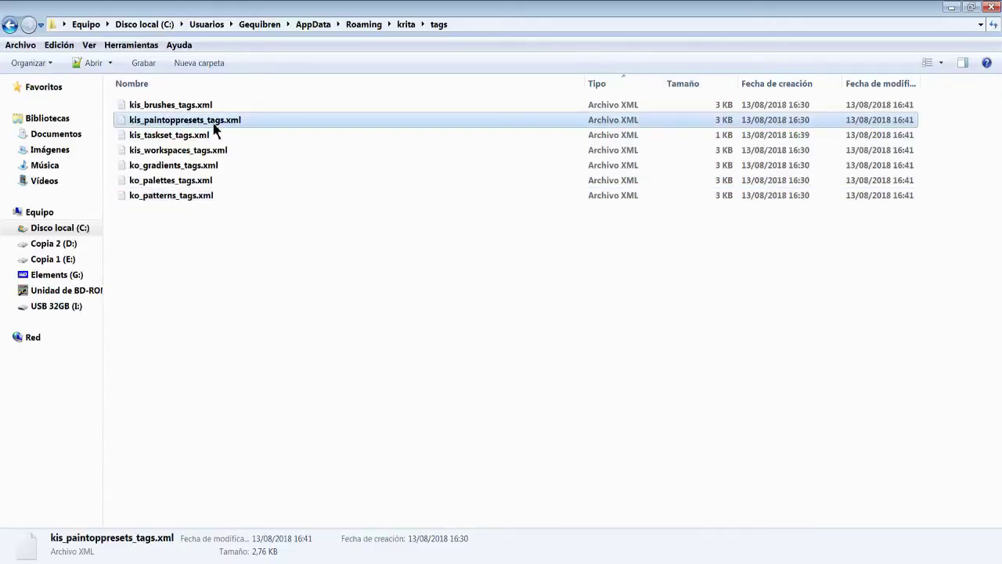
# Read kis_paintoppresets_tags.xml in Notepad++, then return and select kis_brushes_tags.xml.
pyautogui.rightClick(215, 129)
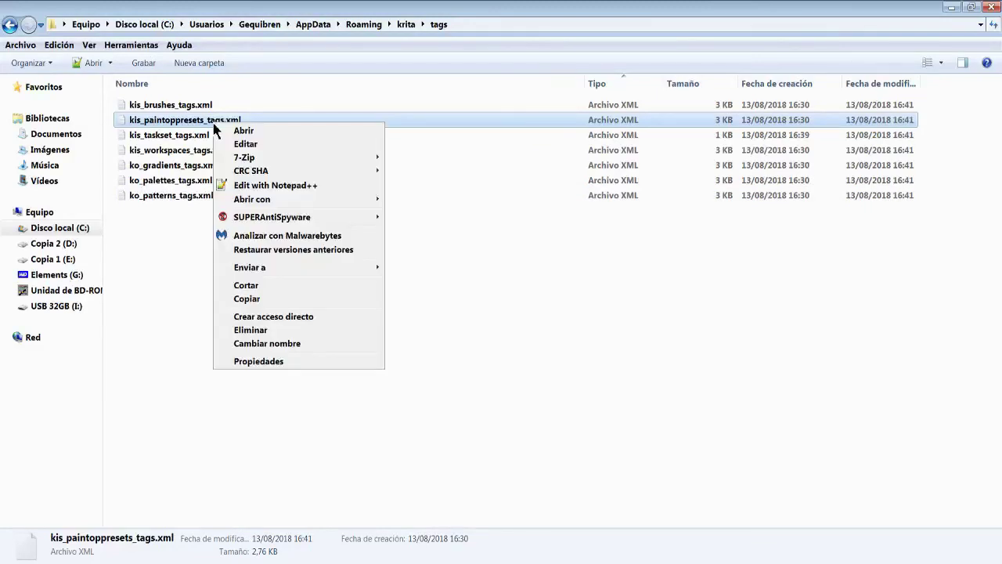
pyautogui.click(241, 185)
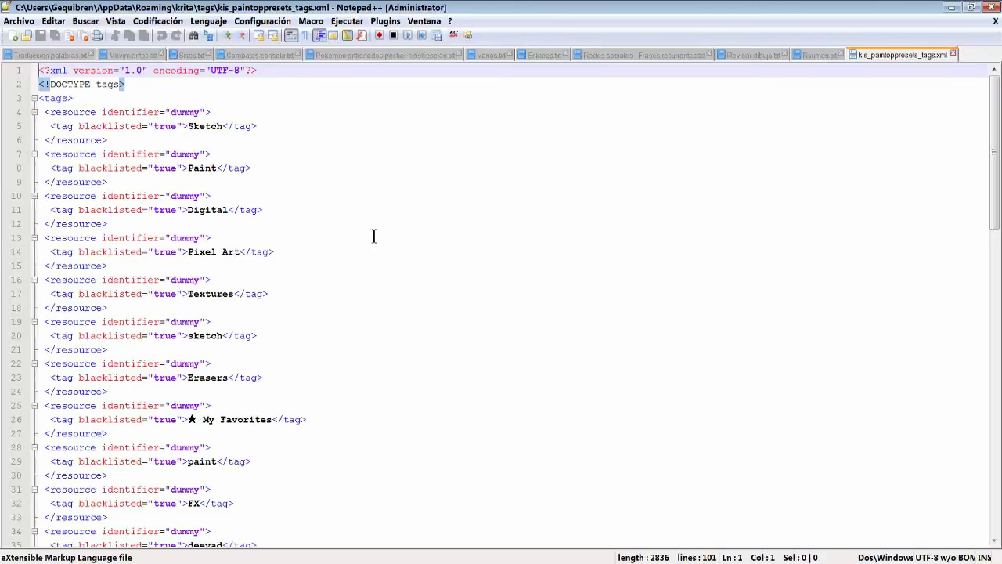
pyautogui.scroll(-4, 374, 236)
pyautogui.scroll(-15, 374, 234)
pyautogui.click(950, 7)
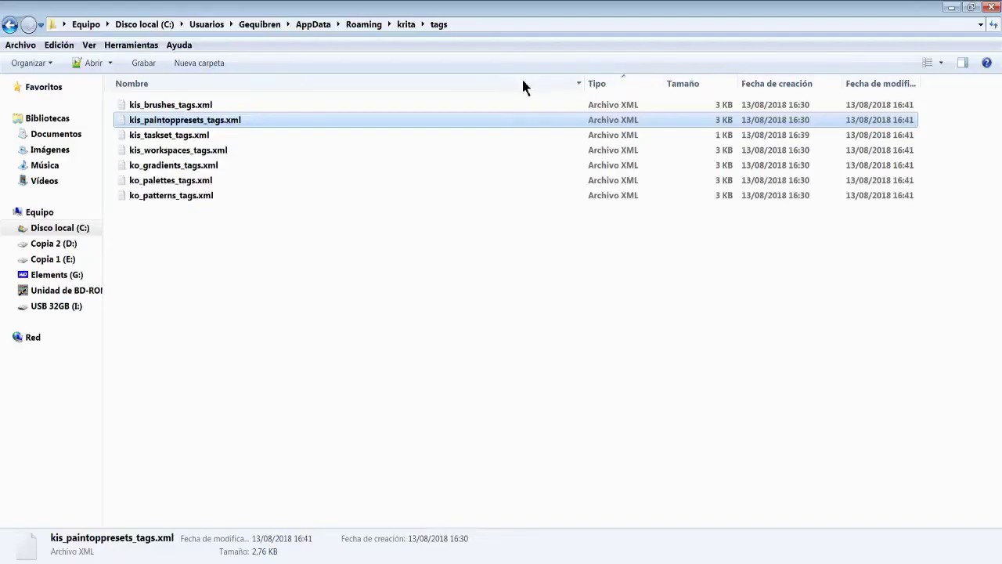
pyautogui.click(244, 106)
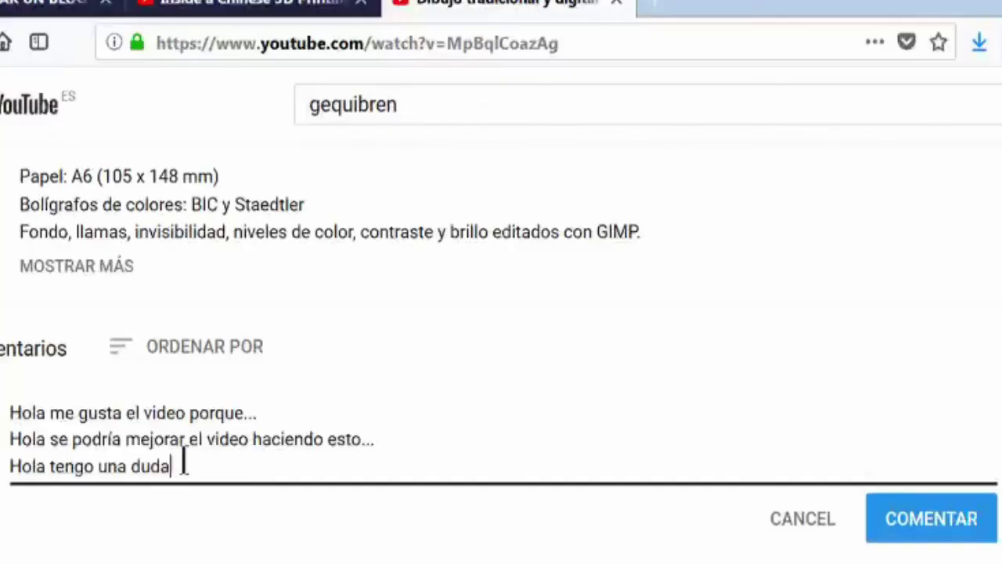
# Add the comment line 'Hola podrías hacer un video de', subscribe with all notifications, and like the video.
pyautogui.press('Return')
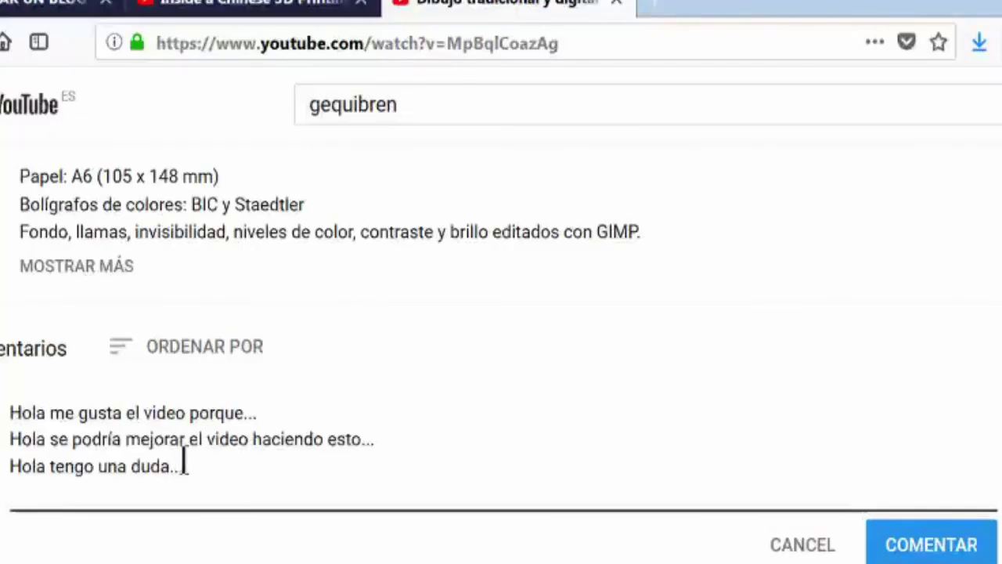
pyautogui.write('Hol')
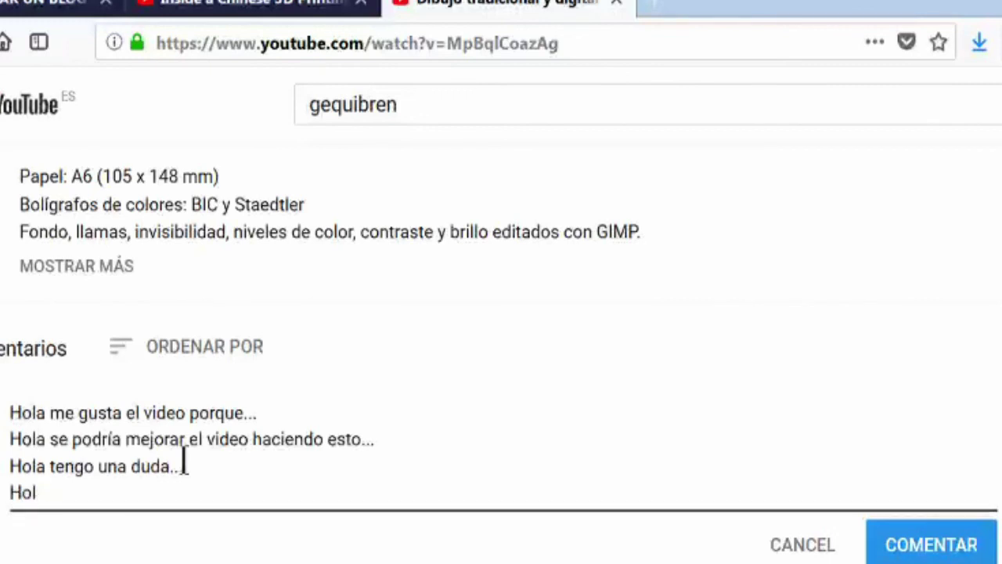
pyautogui.write('a podrías hacer un video')
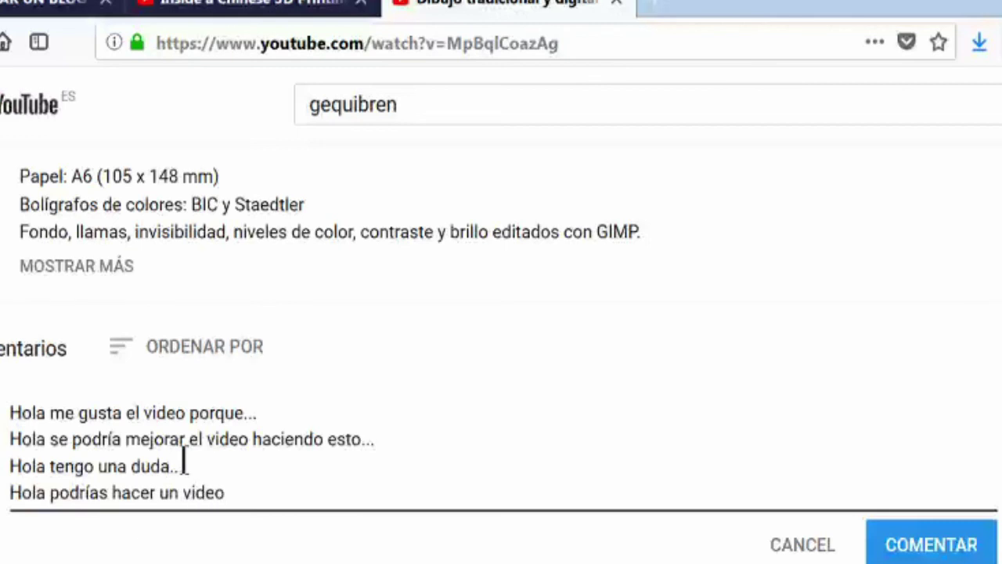
pyautogui.write(' de')
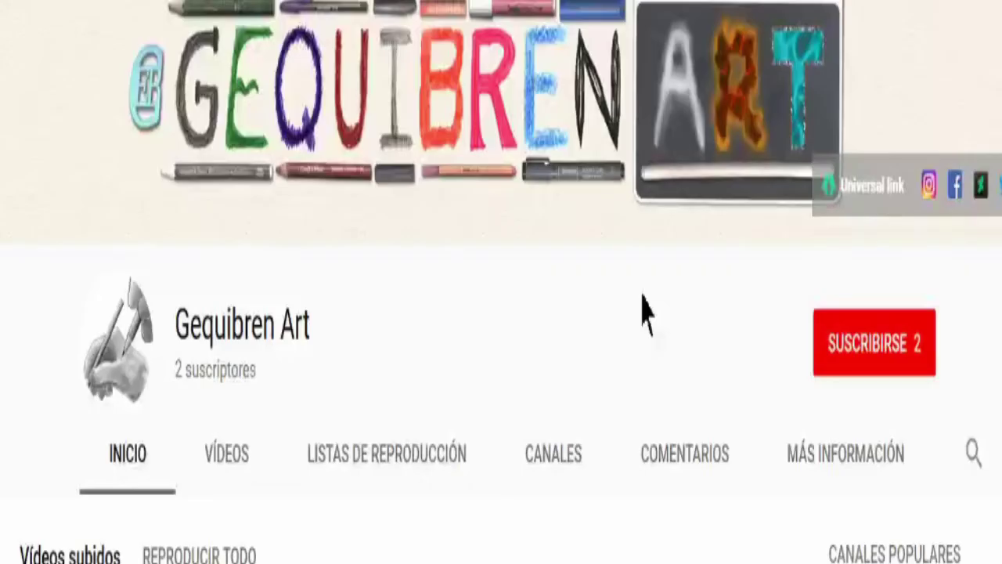
pyautogui.click(878, 352)
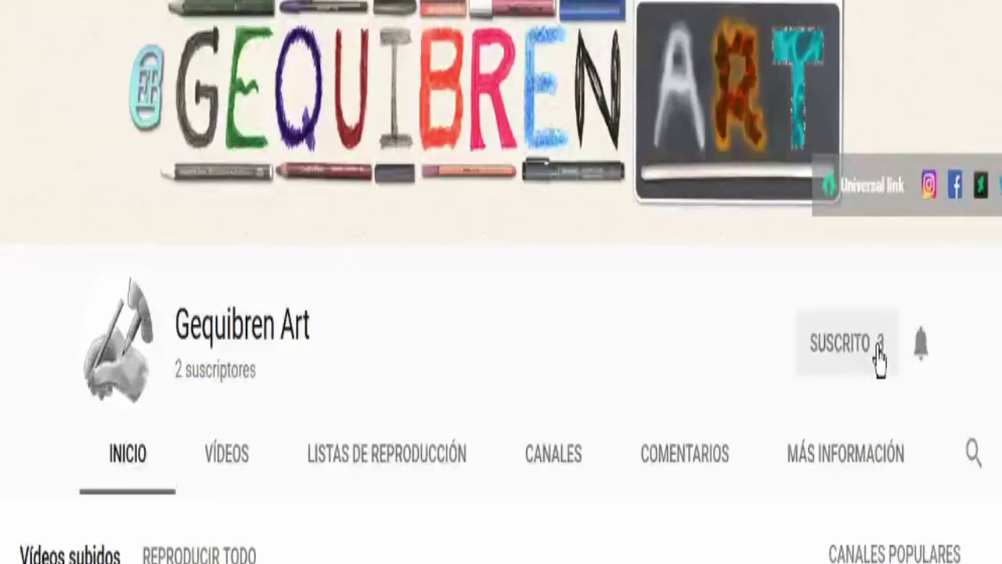
pyautogui.click(922, 352)
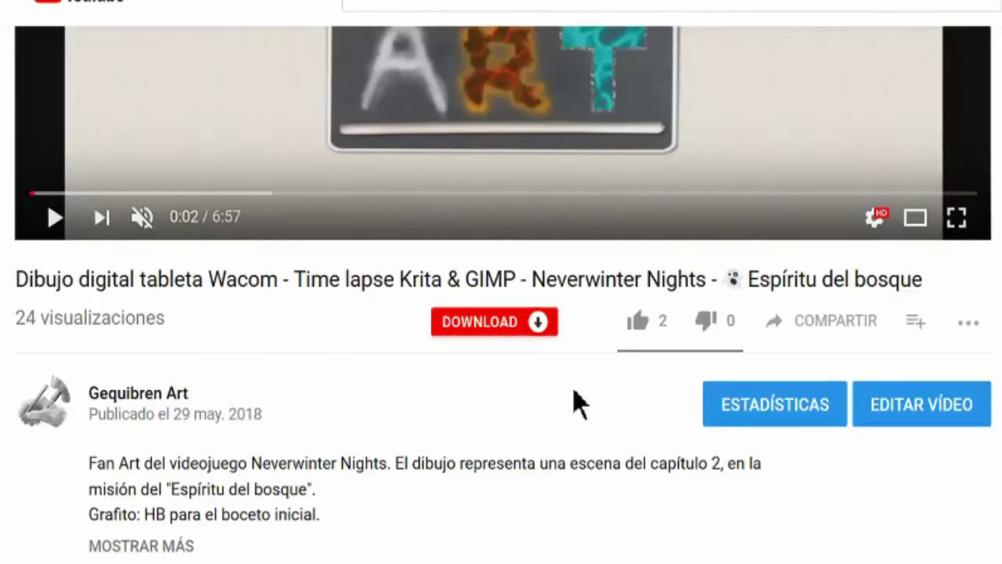
pyautogui.click(638, 321)
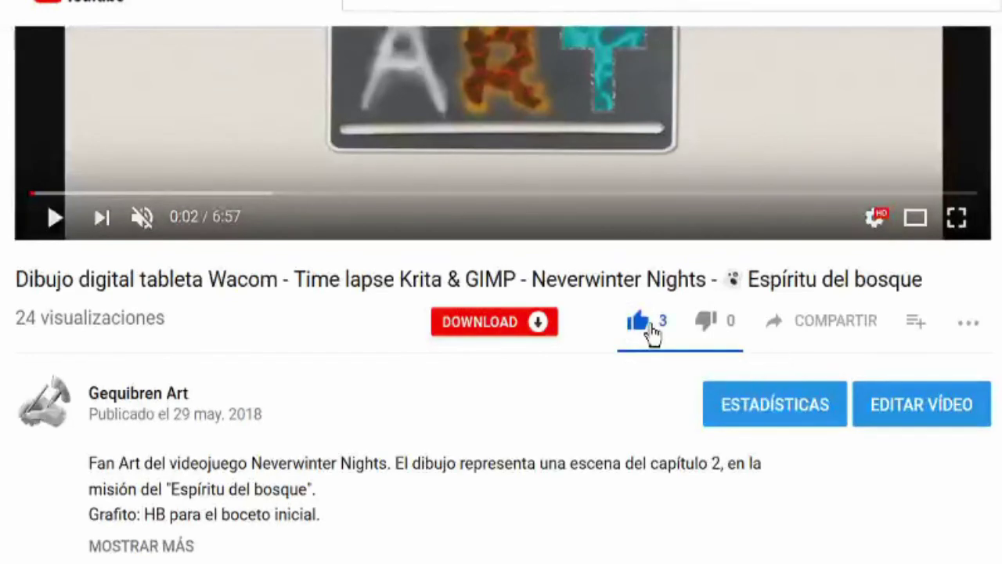